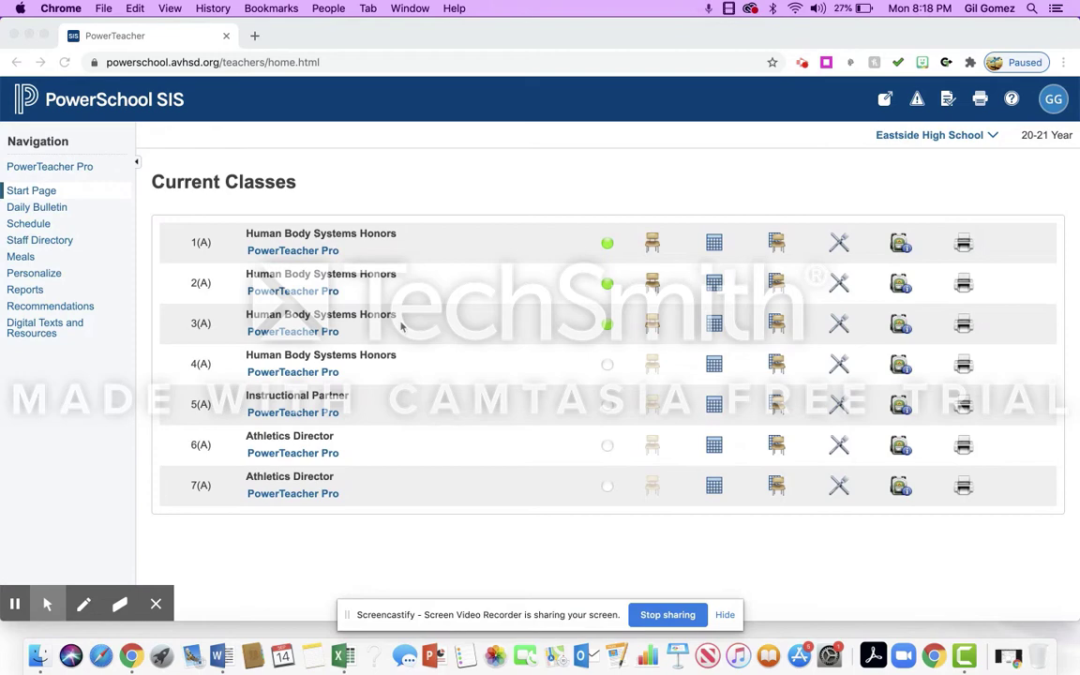
# - Open the 1(A) Human Body Systems Honors gradebook and show the district comments in its Comment Bank
pyautogui.click(298, 252)
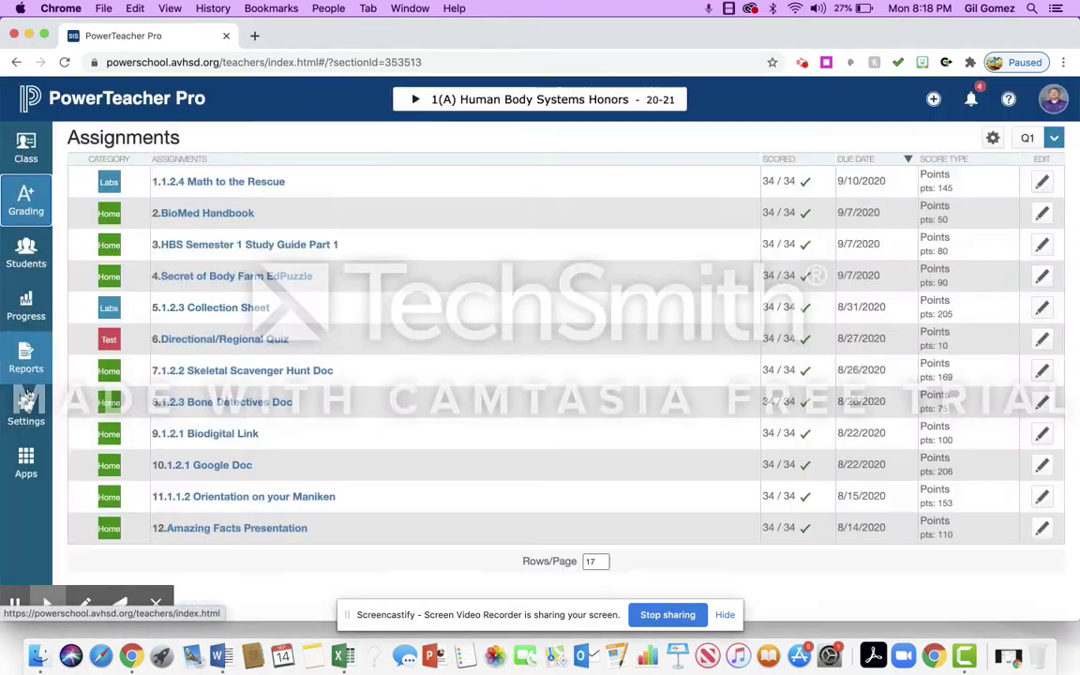
pyautogui.click(27, 405)
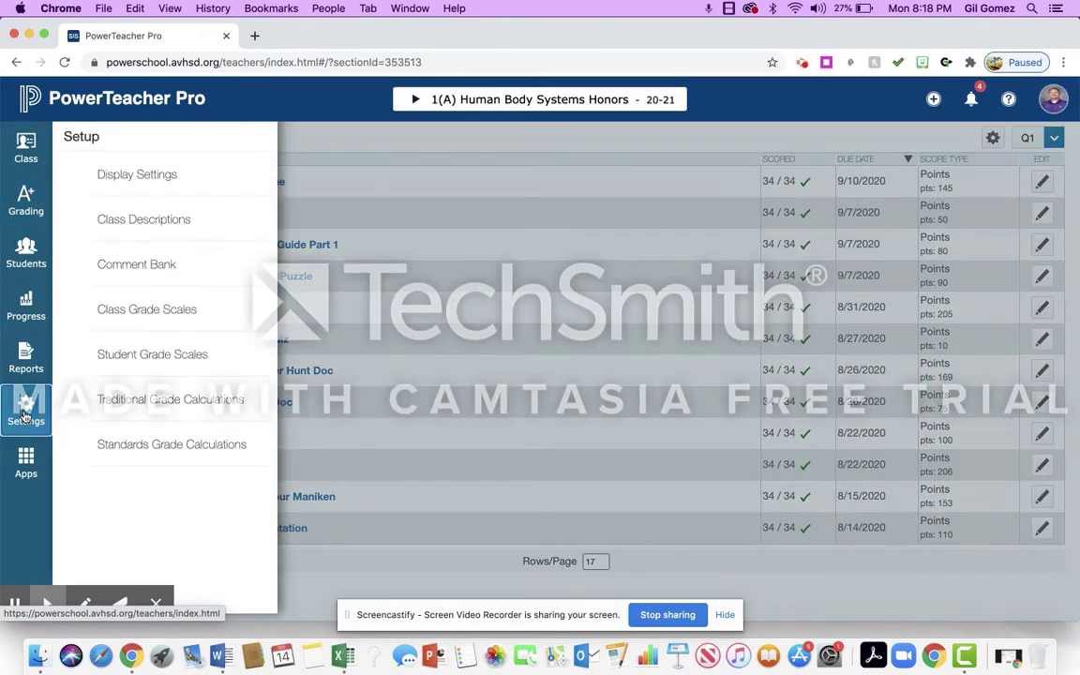
pyautogui.click(138, 265)
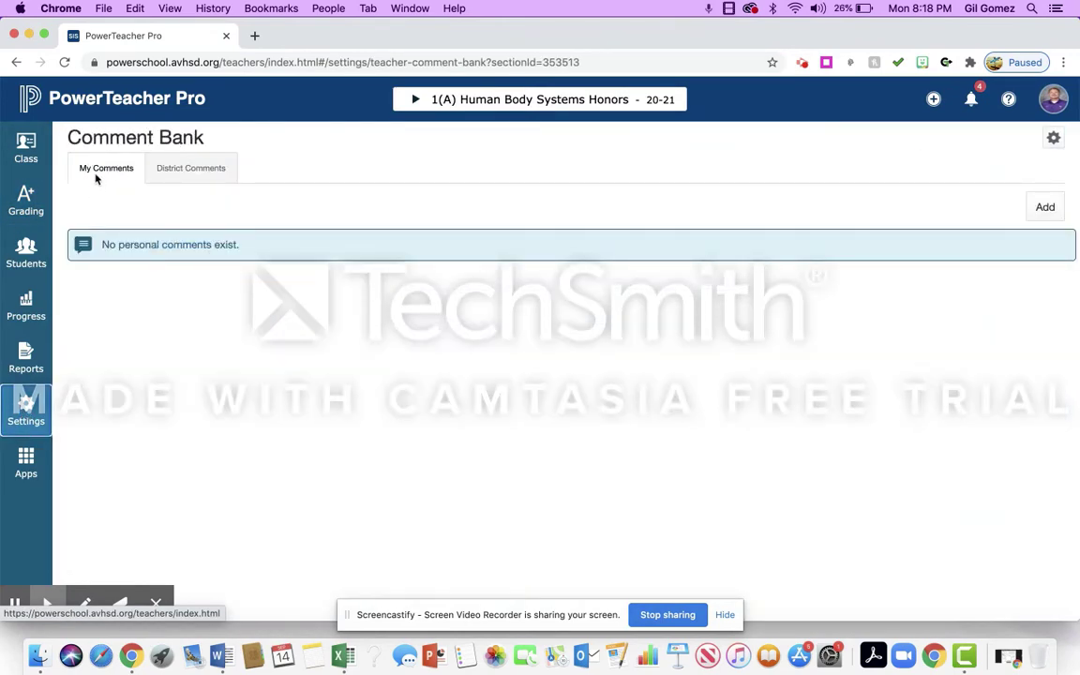
pyautogui.click(207, 168)
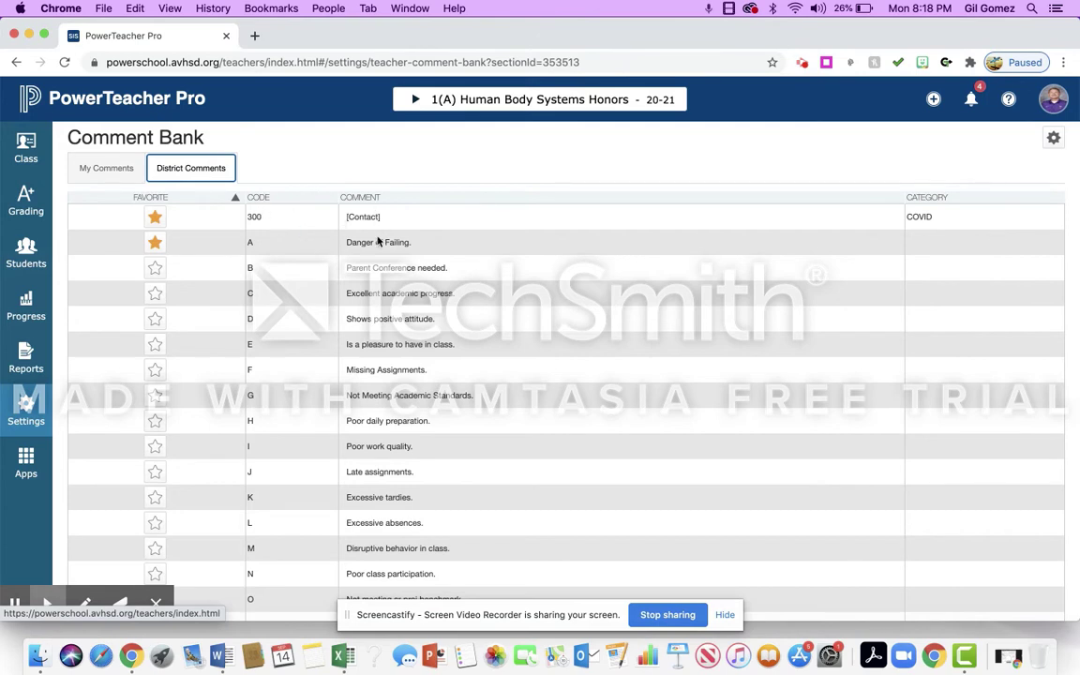
# - Try toggling the favorite marks of the district comments "Danger of Failing." and "Parent Conference needed."
pyautogui.click(155, 242)
pyautogui.click(155, 267)
pyautogui.click(155, 243)
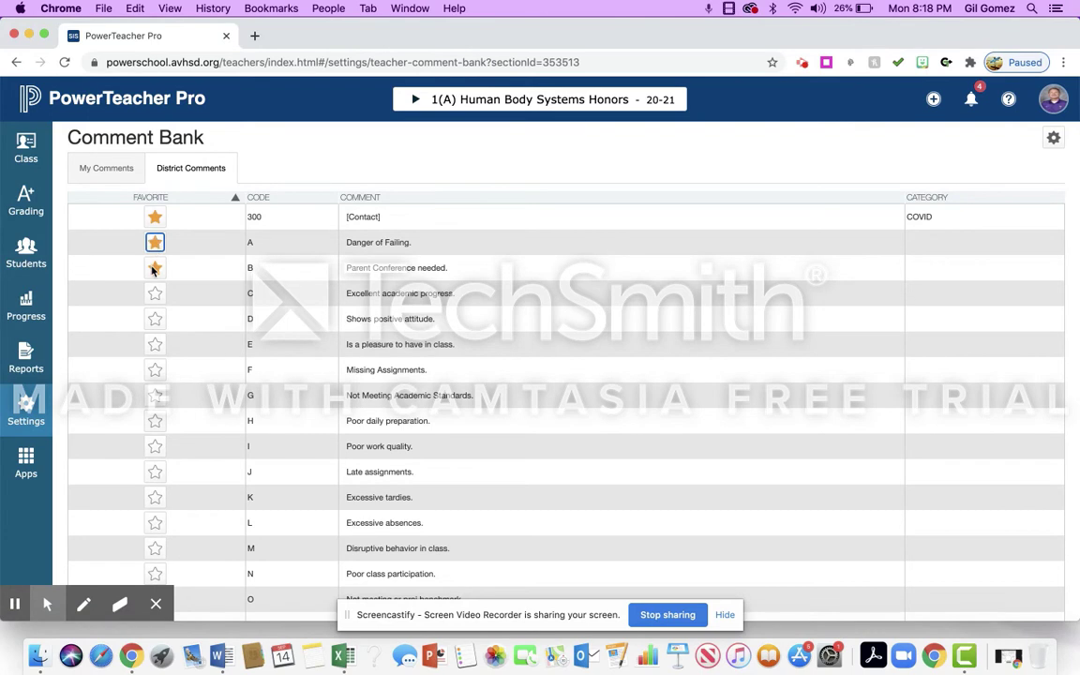
pyautogui.click(155, 269)
# - Start a new personal comment in the Comment Bank with the code [Contact]
pyautogui.click(113, 174)
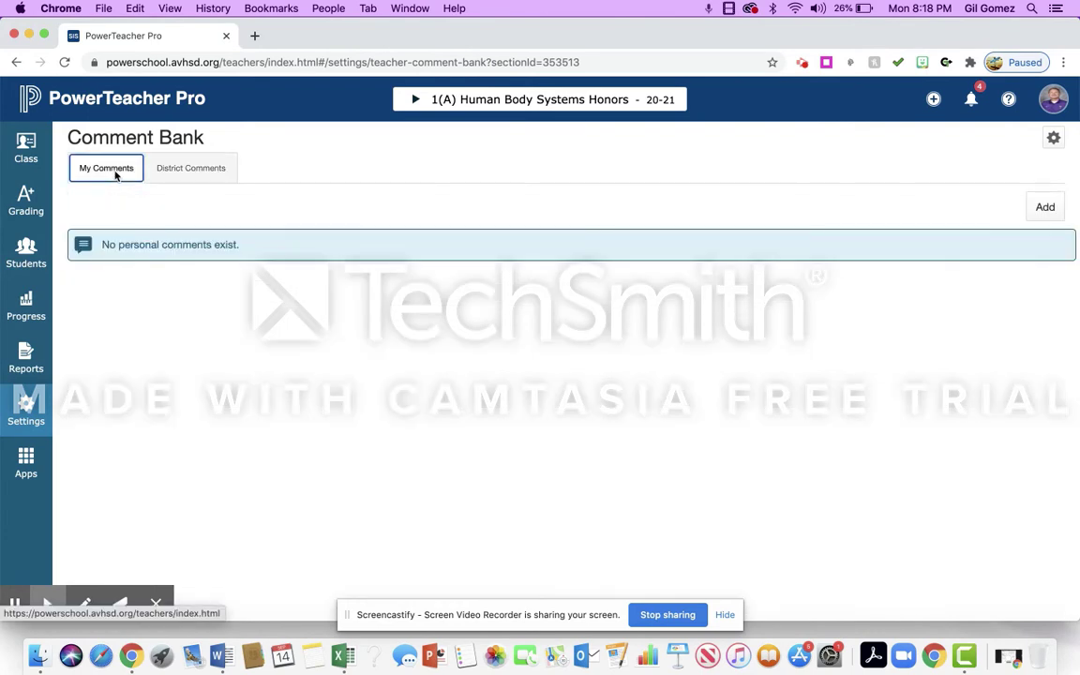
pyautogui.click(1044, 208)
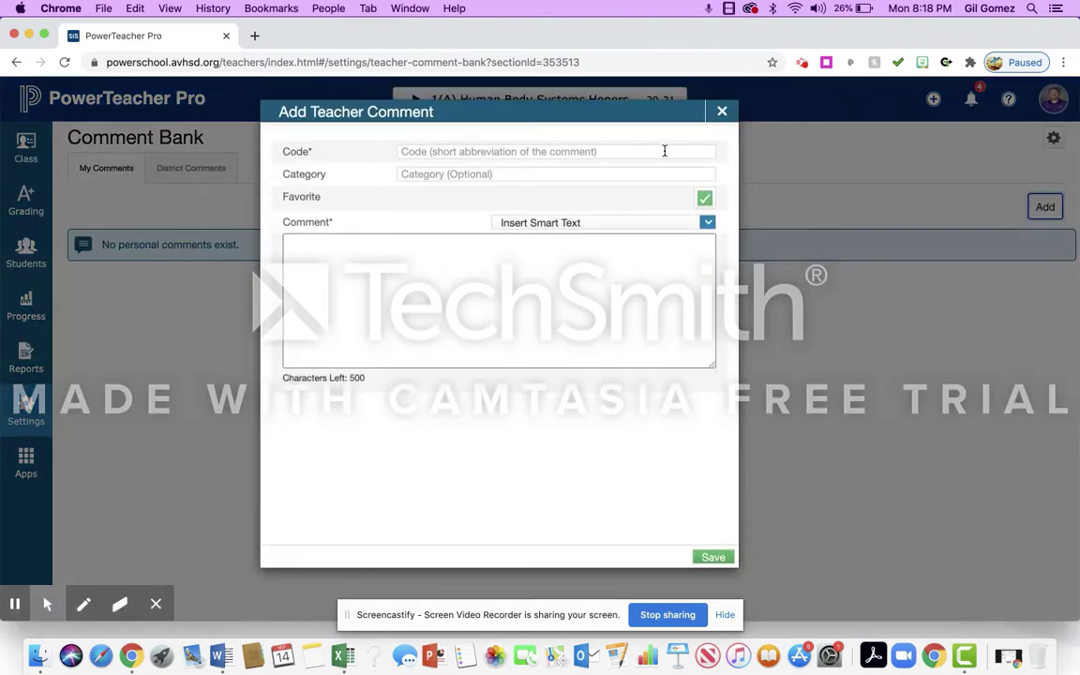
pyautogui.click(601, 154)
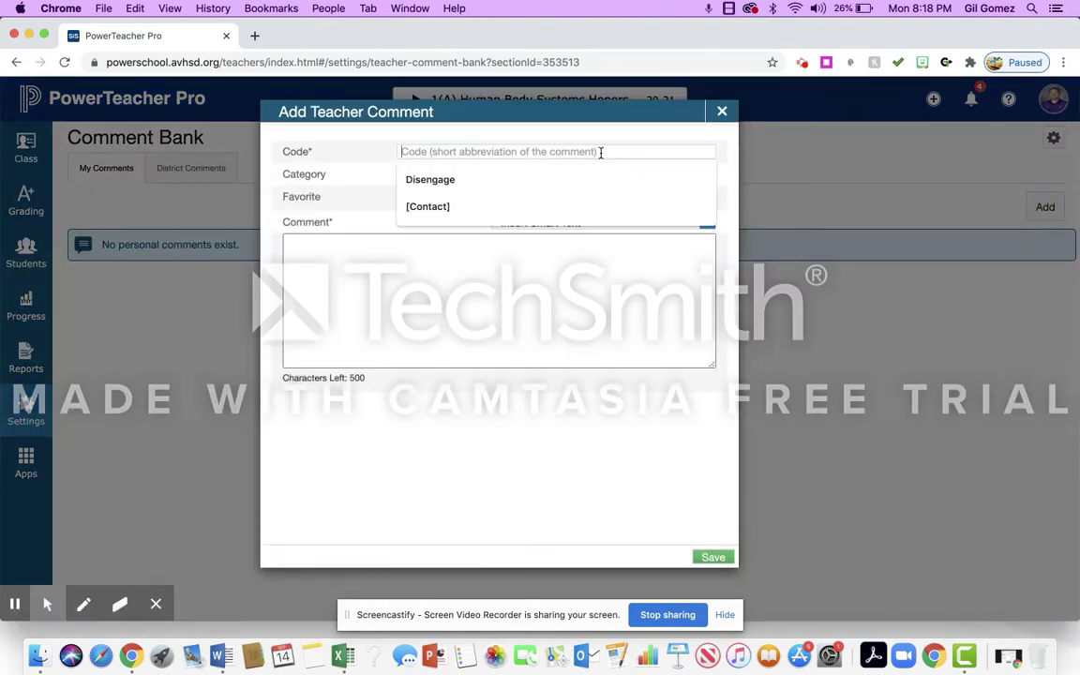
pyautogui.click(469, 210)
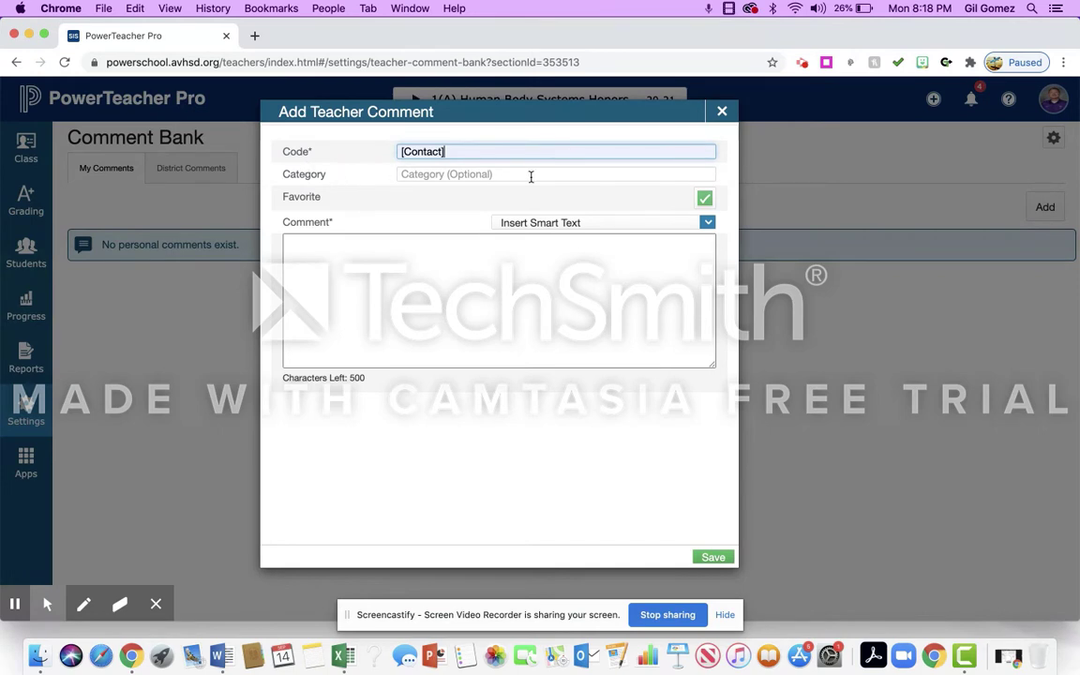
# - Enter the comment "[Contact] <first name> was not engaged in class today. Sent an email to parents." with the first-name smart text, and save it
pyautogui.click(421, 243)
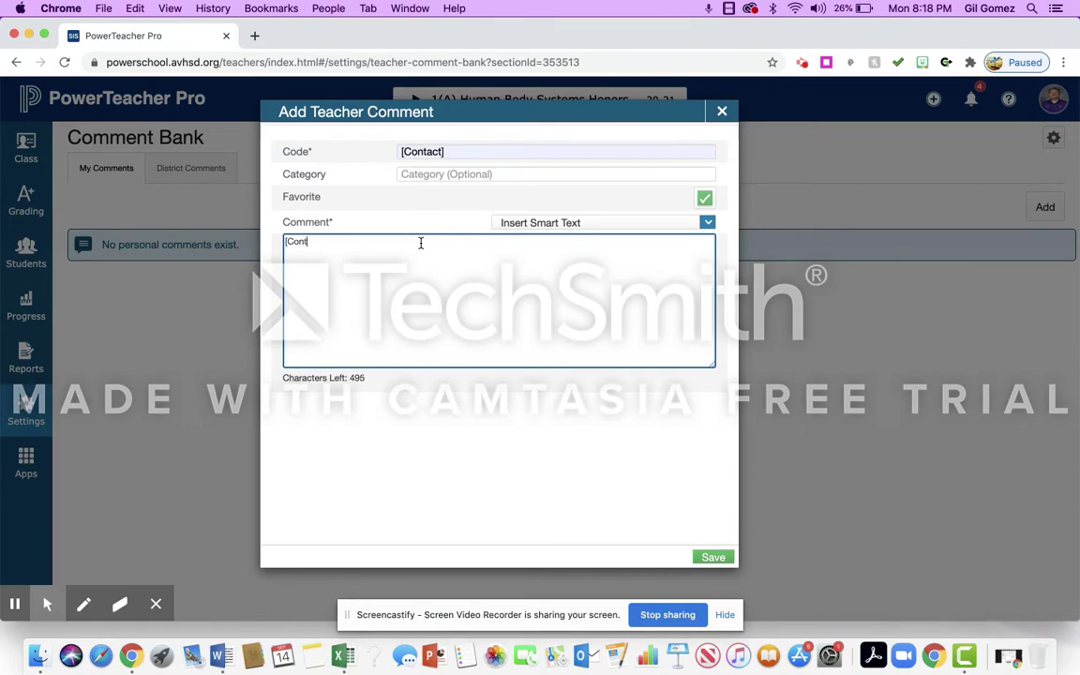
pyautogui.write('[Contact]')
pyautogui.click(582, 230)
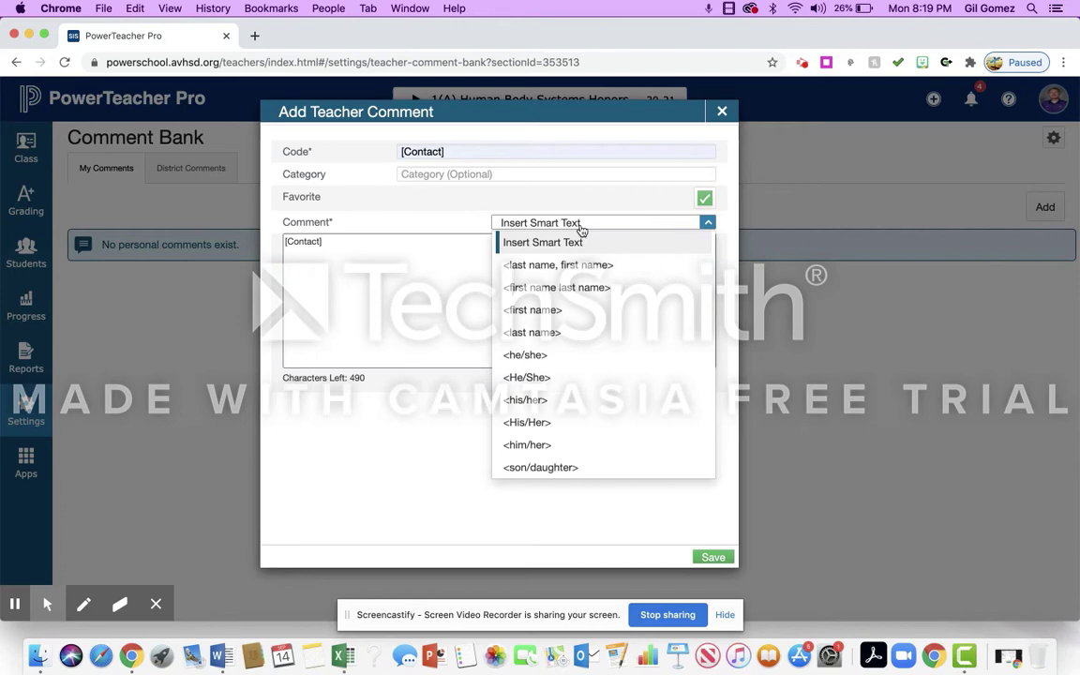
pyautogui.click(558, 311)
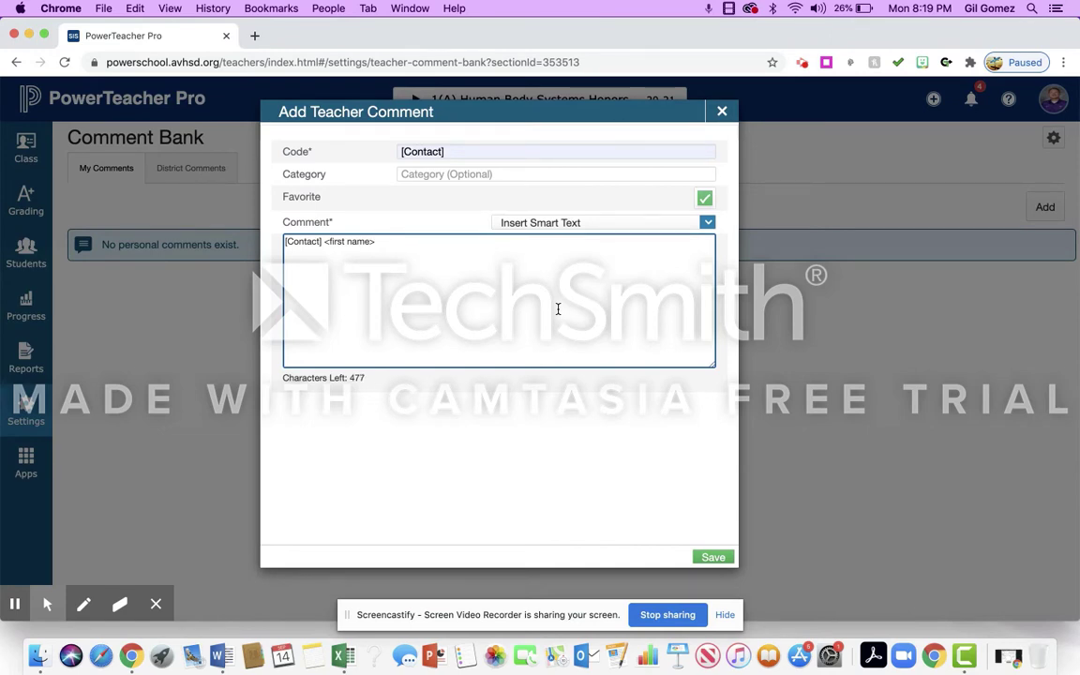
pyautogui.write('was not engaged in class today.  Sent an email to parents.')
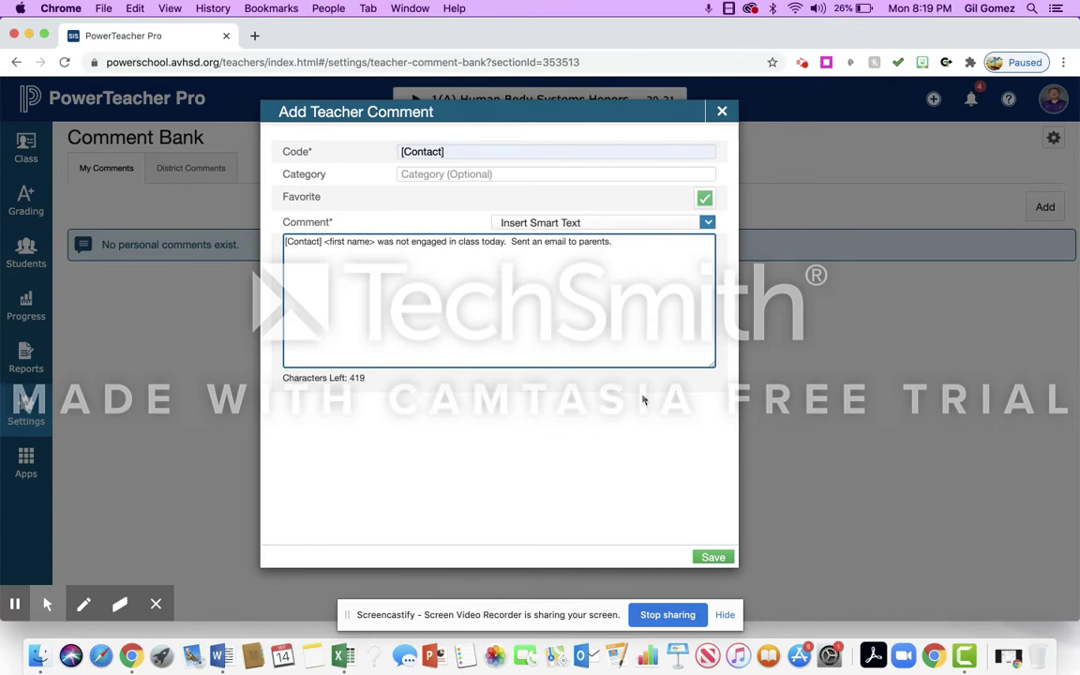
pyautogui.click(713, 557)
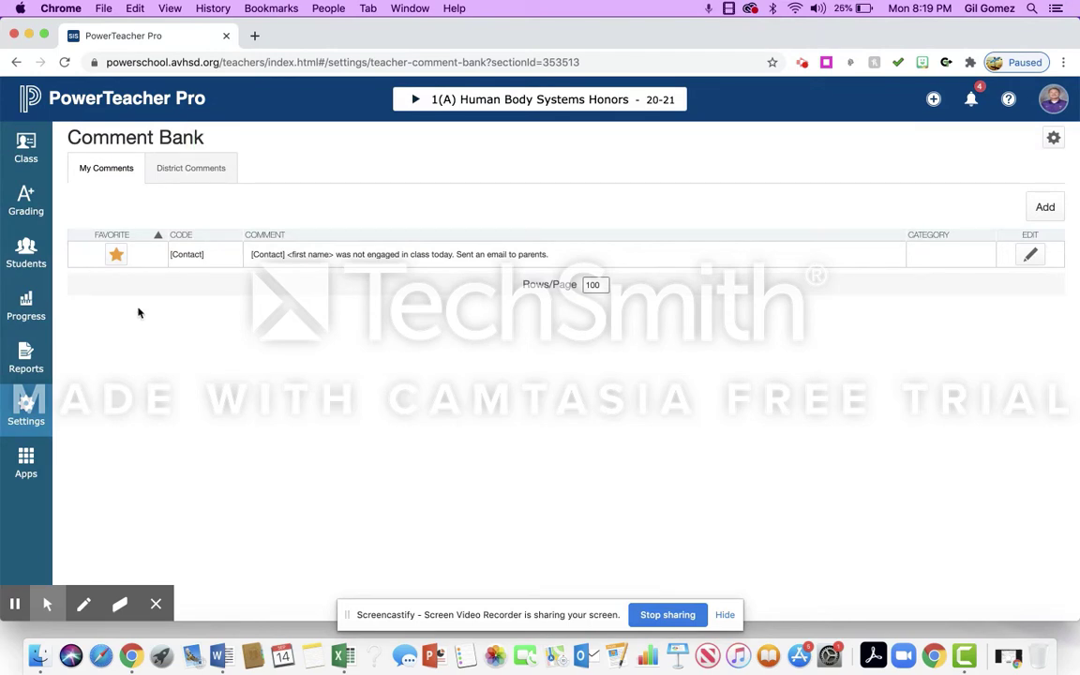
# - From the scoresheet, start a new assignment and add the 2(A) and 3(A) Human Body Systems Honors classes to it
pyautogui.click(26, 201)
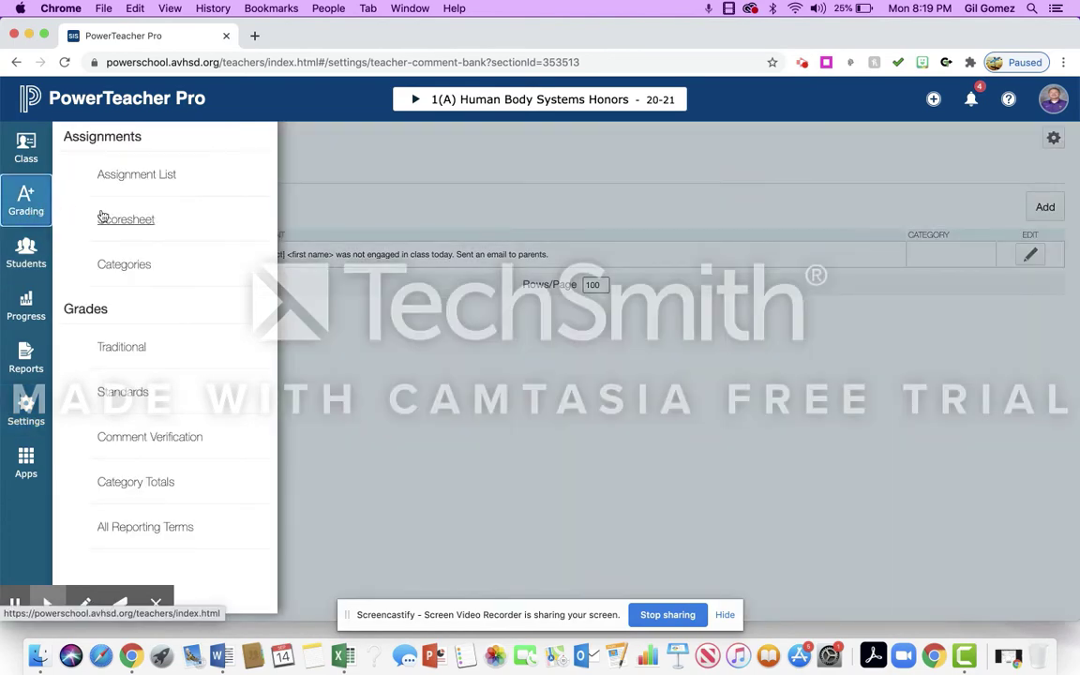
pyautogui.click(103, 218)
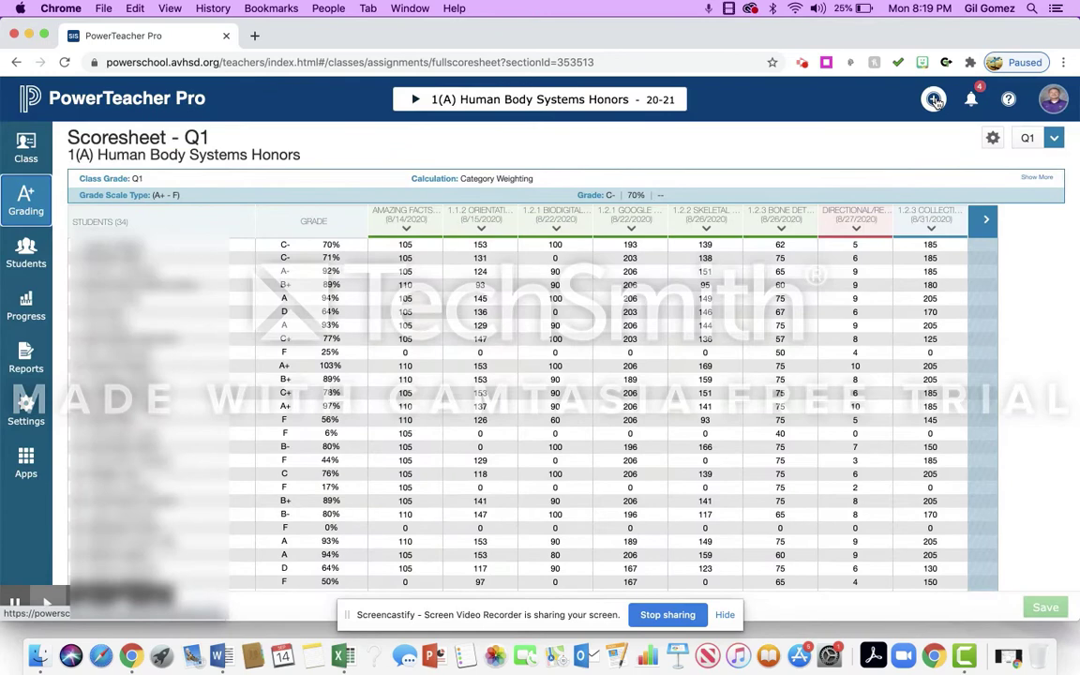
pyautogui.click(936, 101)
pyautogui.click(858, 149)
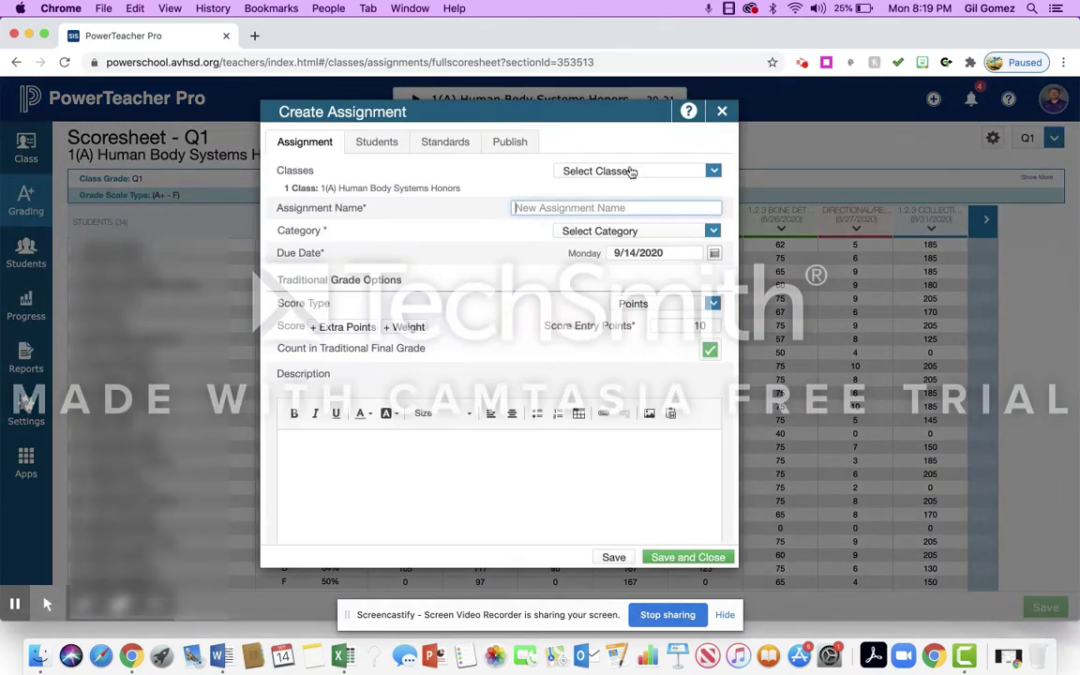
pyautogui.click(632, 170)
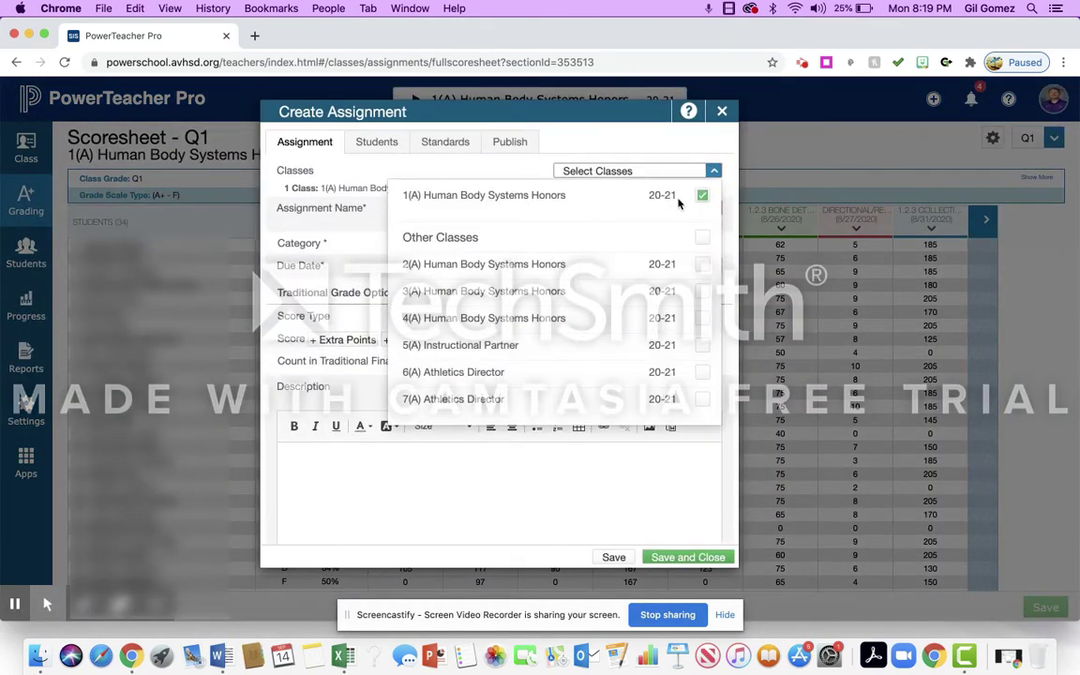
pyautogui.click(702, 264)
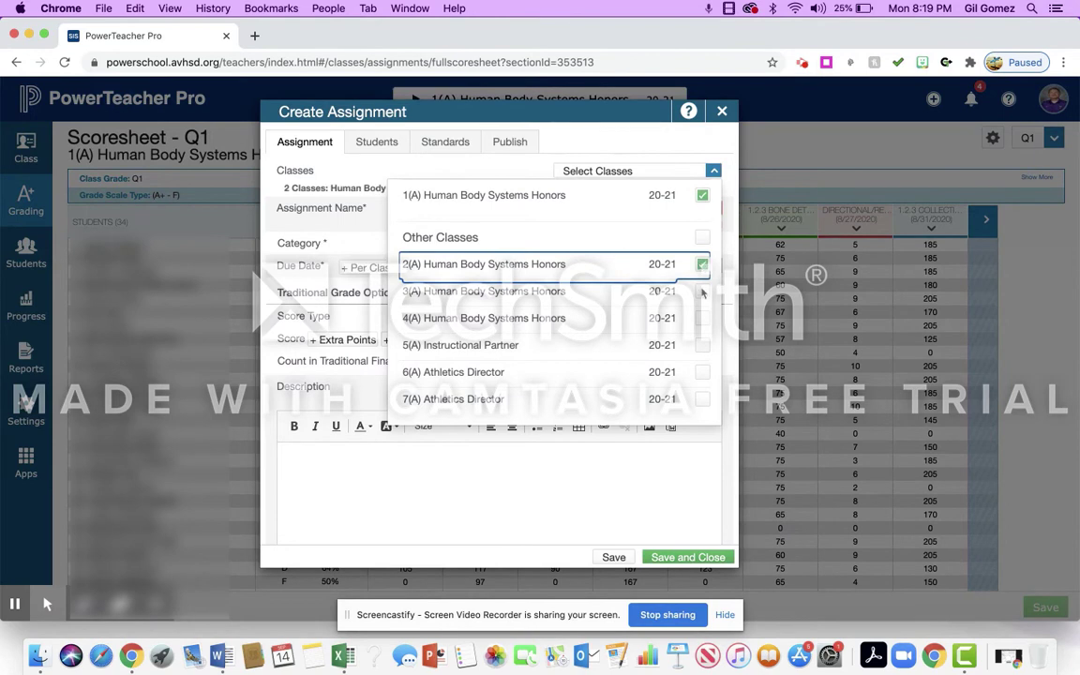
pyautogui.click(702, 291)
pyautogui.click(619, 145)
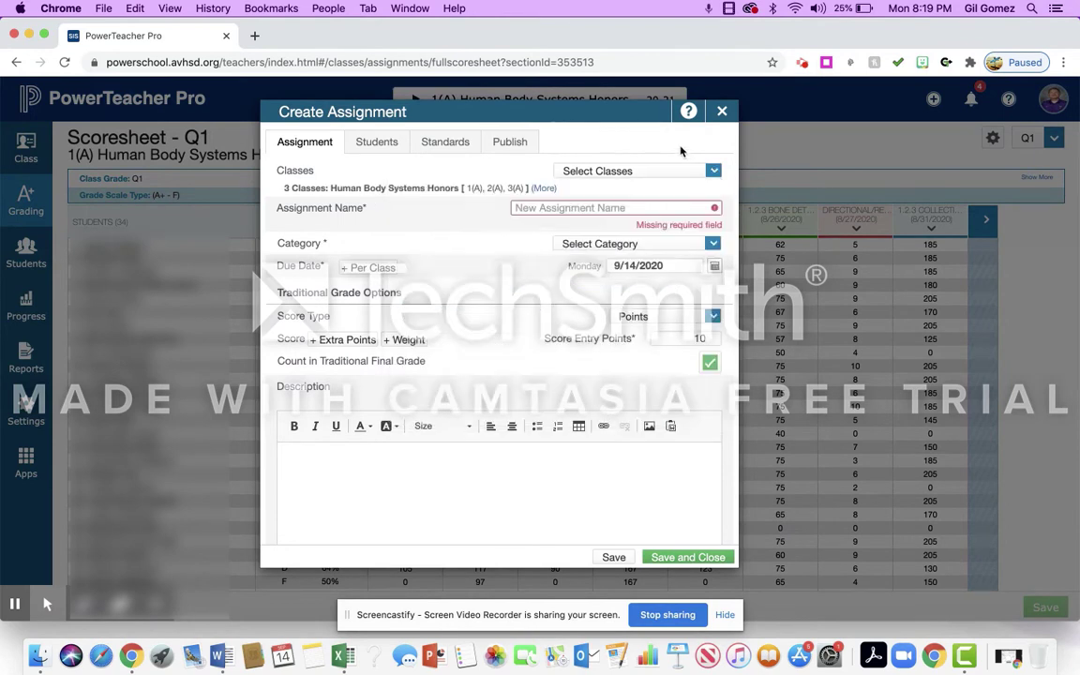
# - Name the assignment Fake, set its category to Engagement, save it, and open it for scoring
pyautogui.click(651, 208)
pyautogui.press('Down')
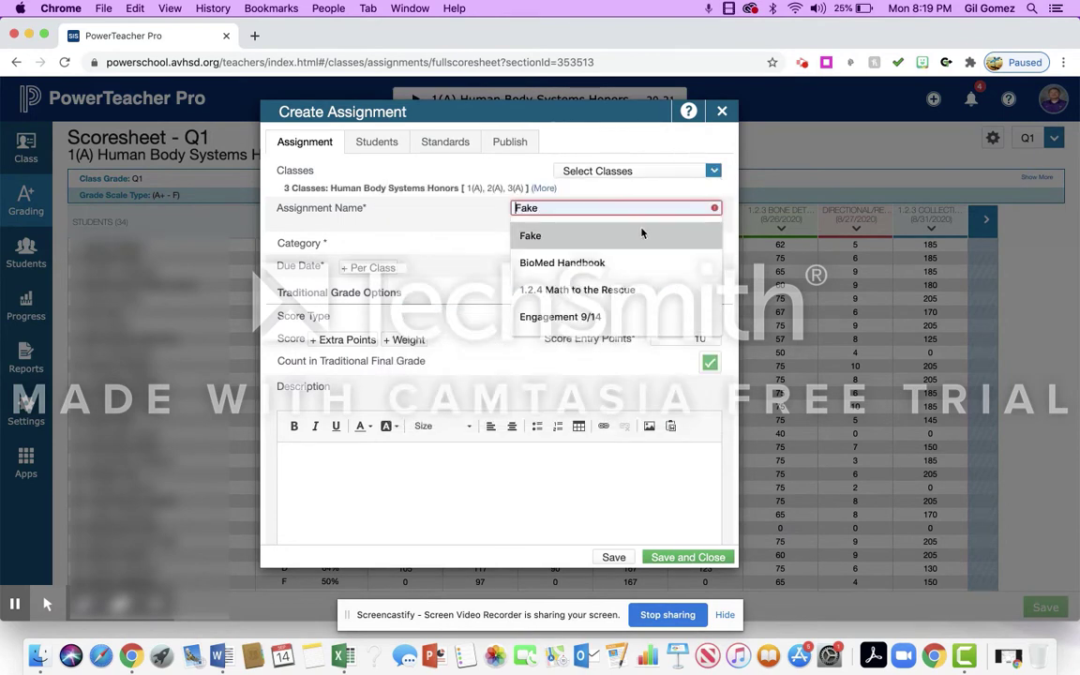
pyautogui.click(639, 233)
pyautogui.click(686, 234)
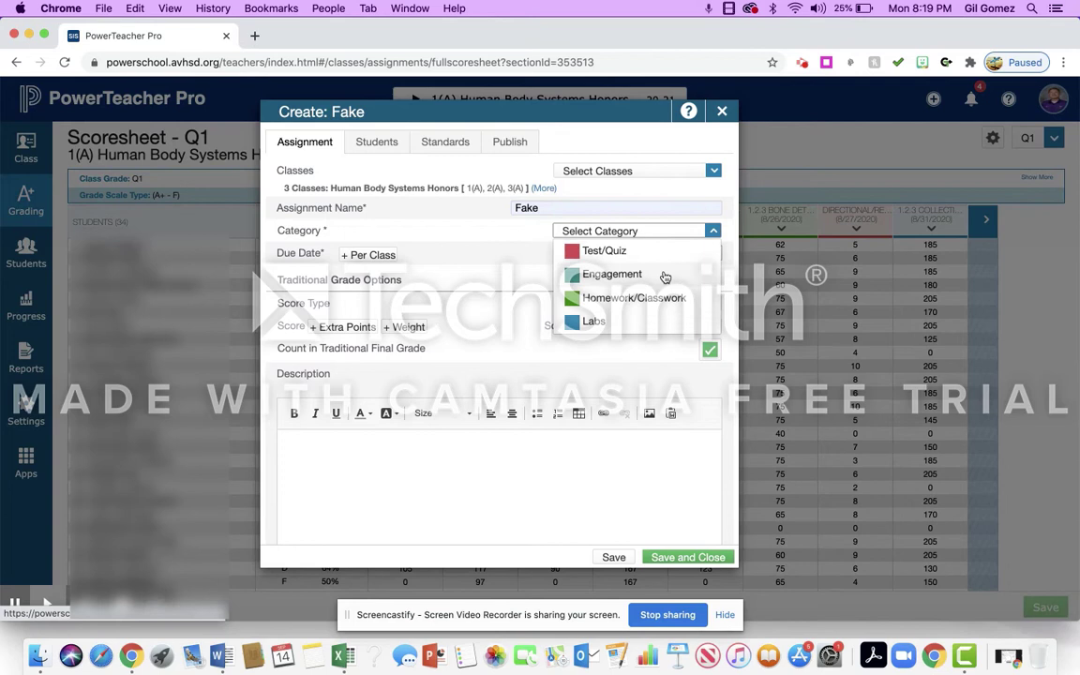
pyautogui.click(665, 276)
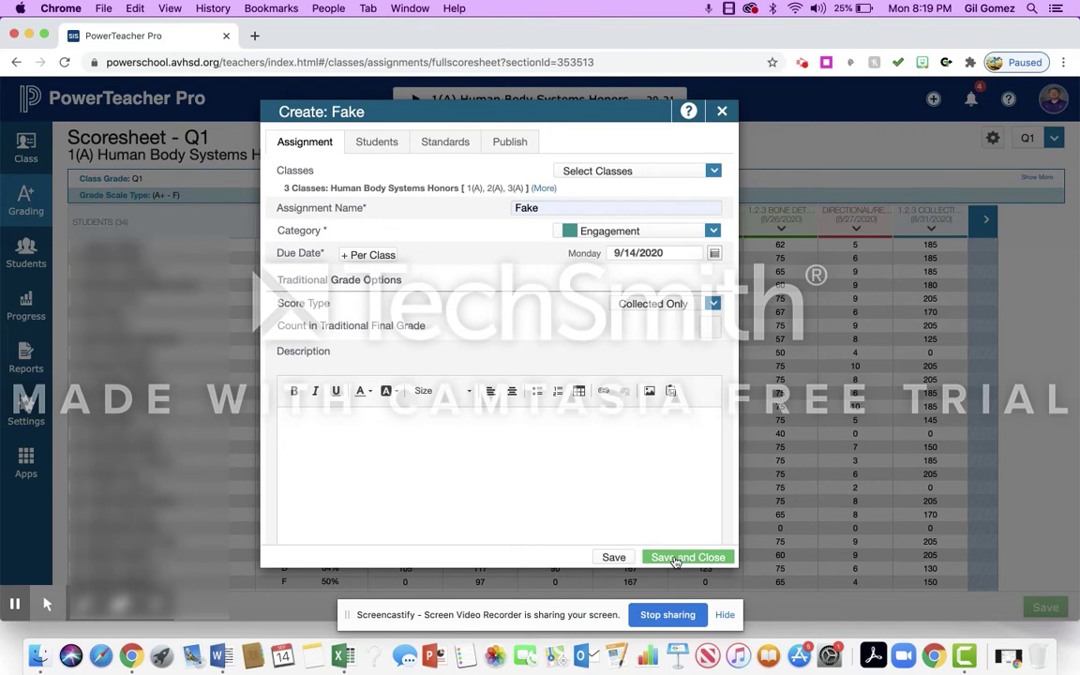
pyautogui.click(675, 559)
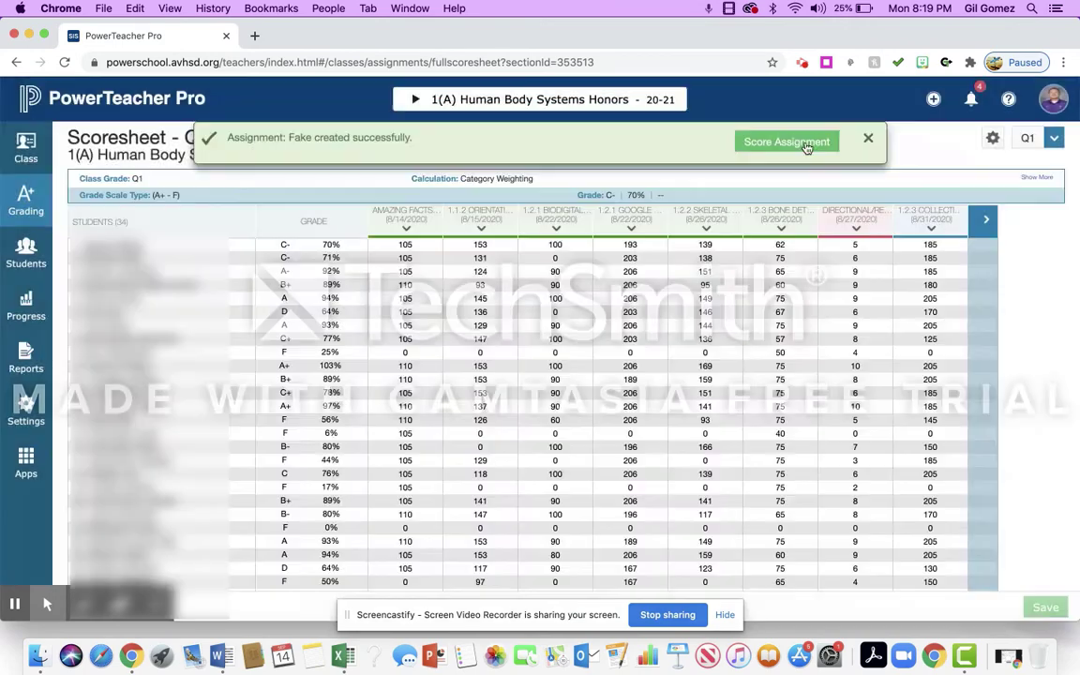
pyautogui.click(807, 144)
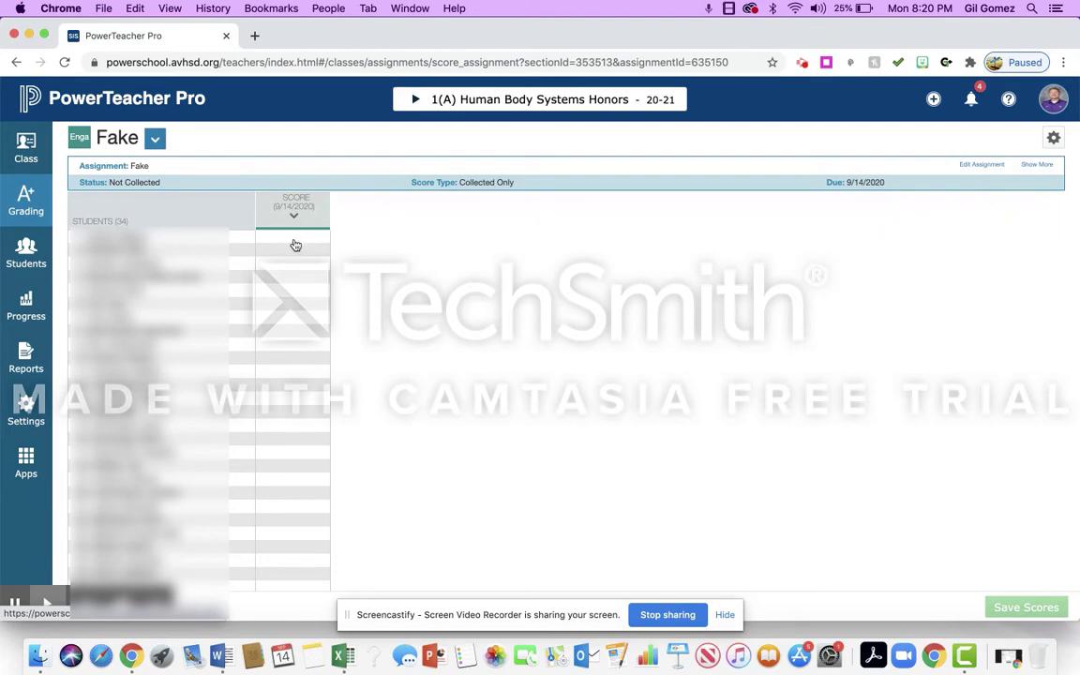
# - Check the publish settings of the Fake assignment, then save and close it
pyautogui.click(985, 166)
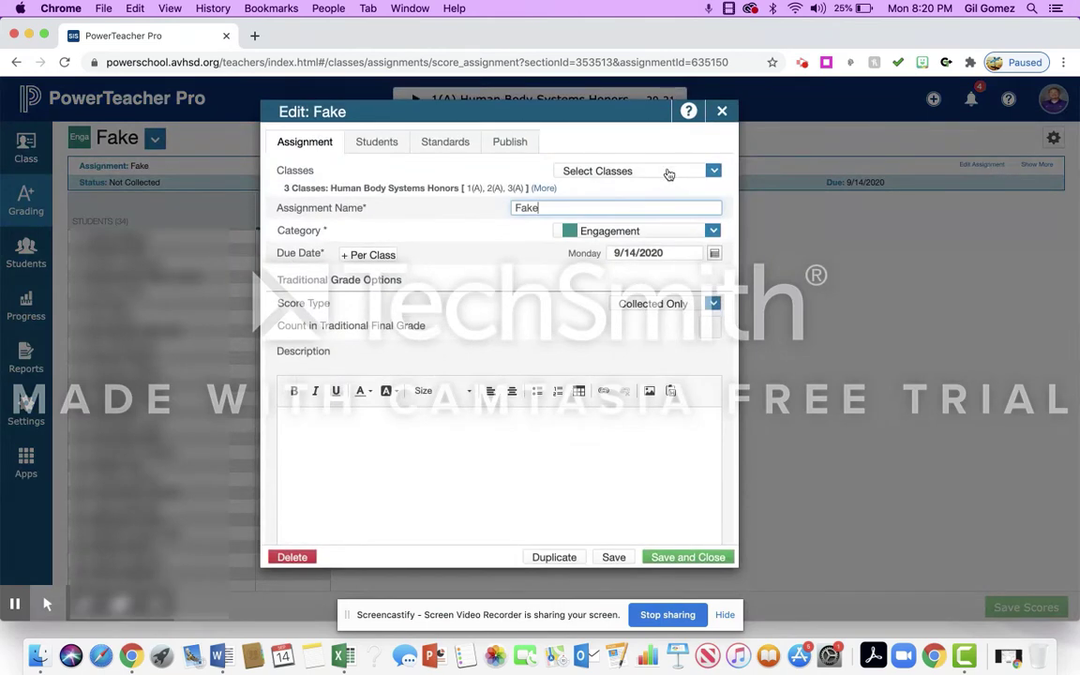
pyautogui.click(519, 143)
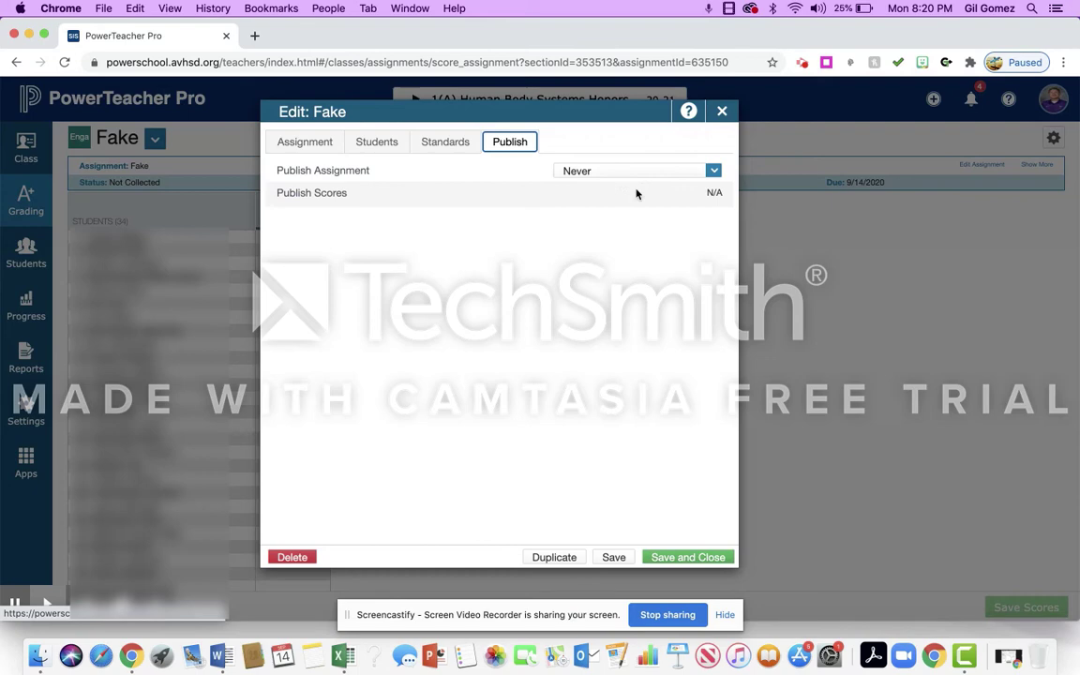
pyautogui.click(679, 556)
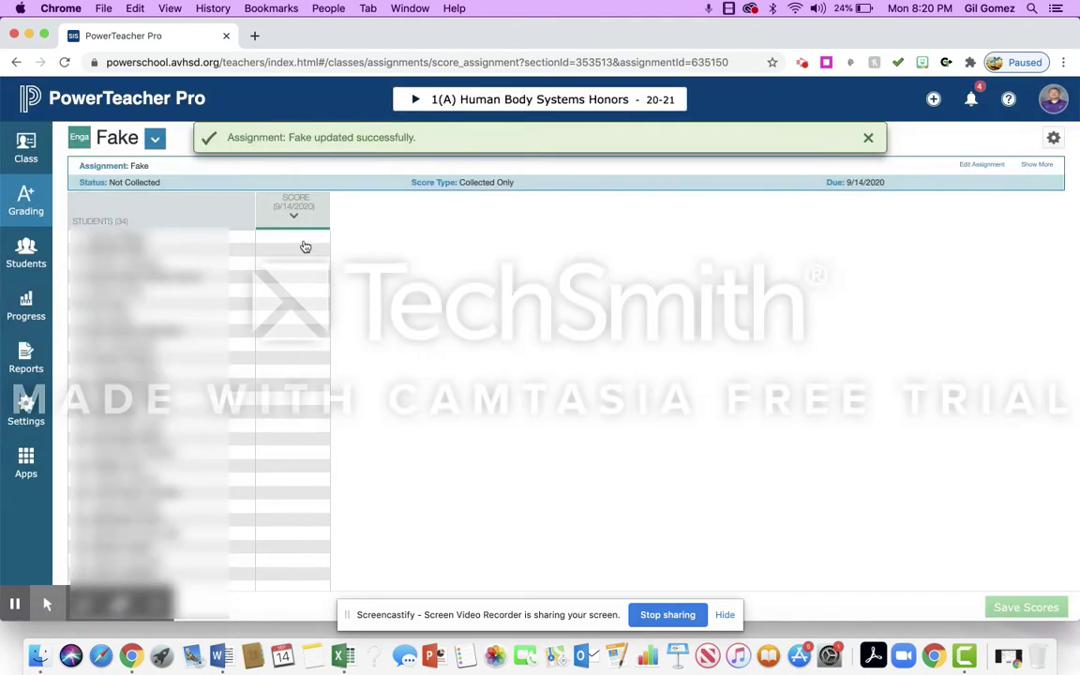
# - Mark the first student's score as Collected and fill that mark down to all the other students
pyautogui.click(301, 239)
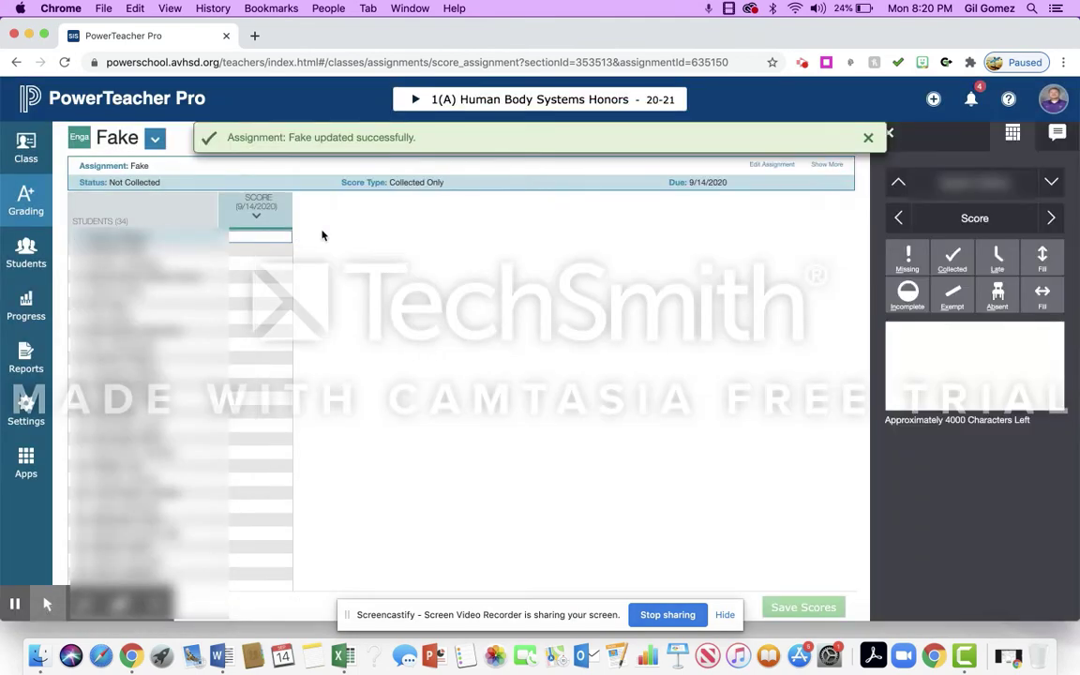
pyautogui.click(953, 267)
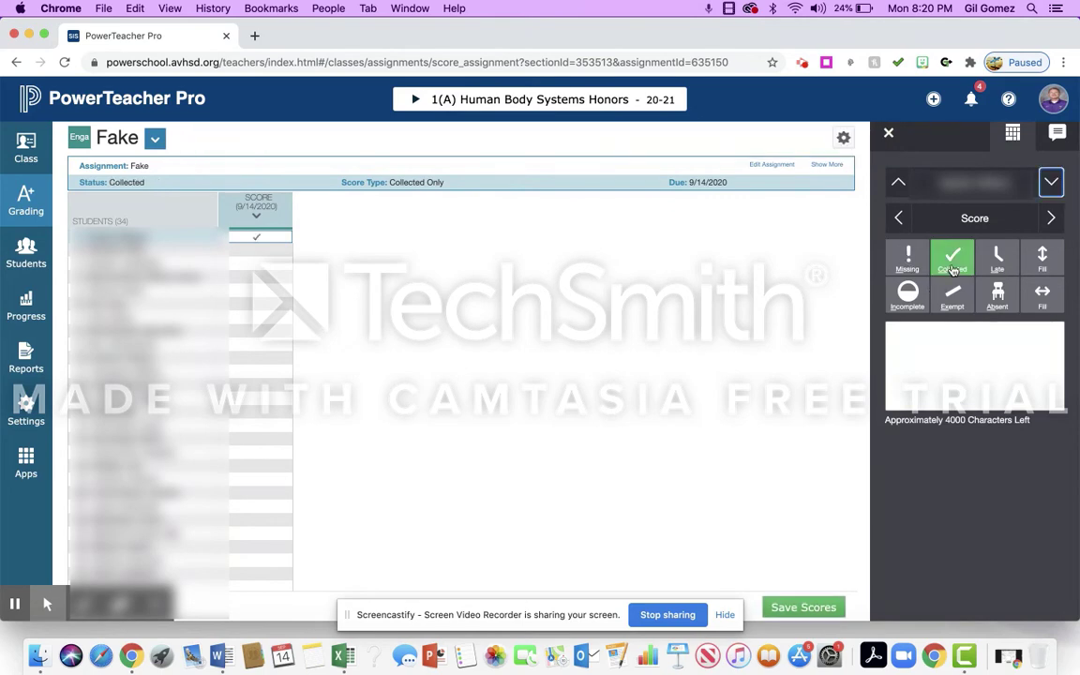
pyautogui.click(1042, 259)
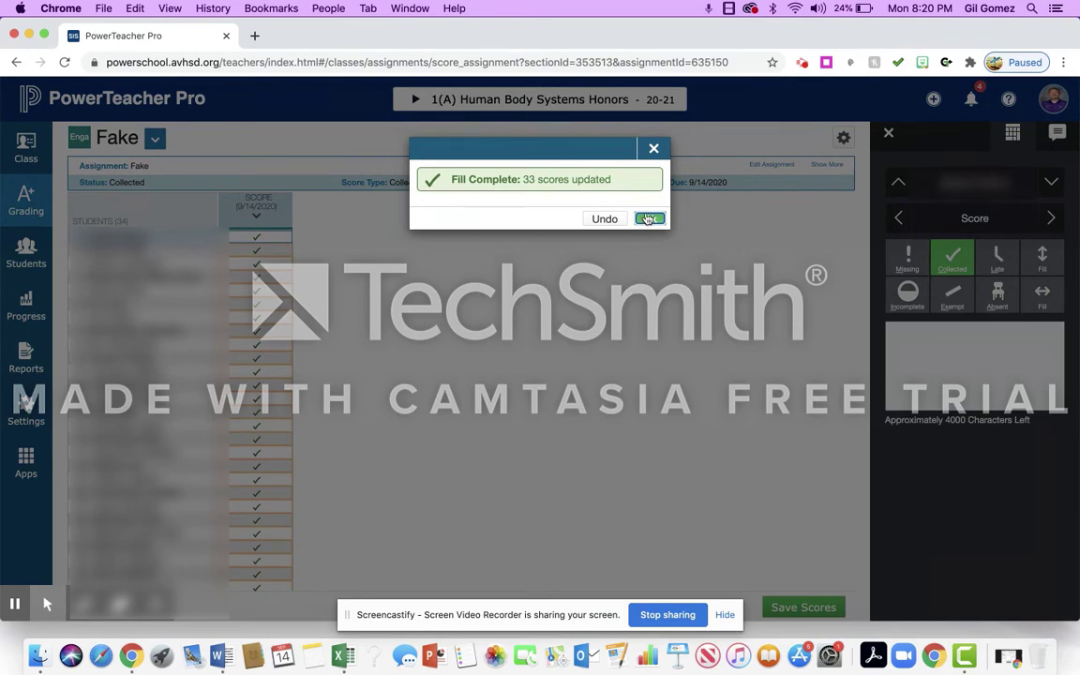
pyautogui.click(647, 217)
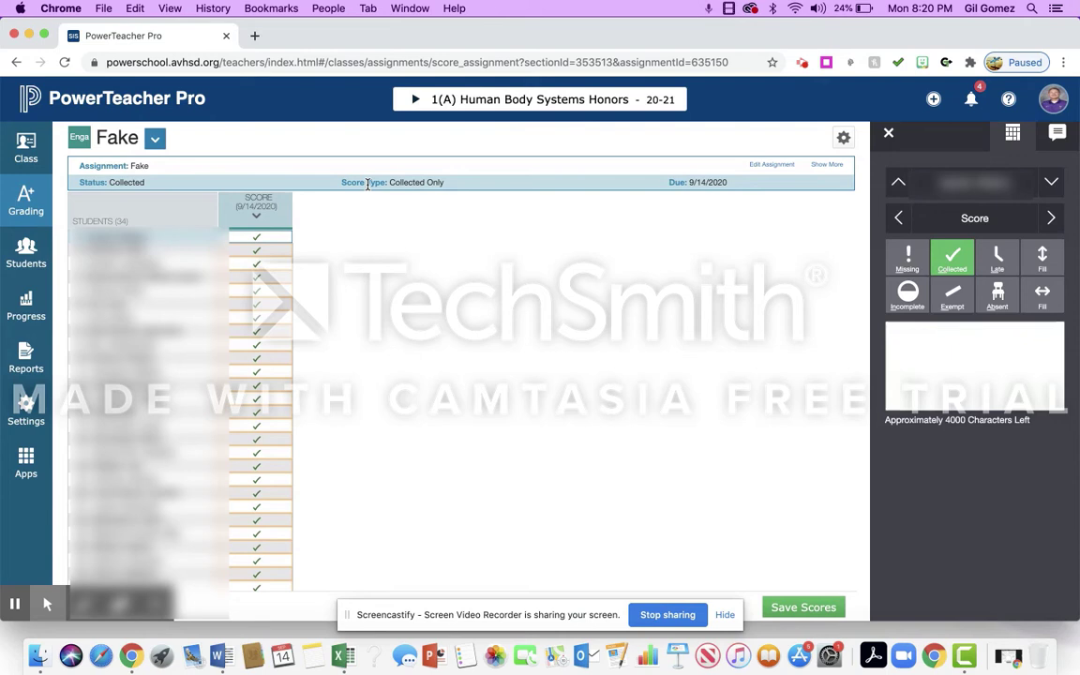
# - Remove the Collected mark from the second and ninth students in the list
pyautogui.click(262, 254)
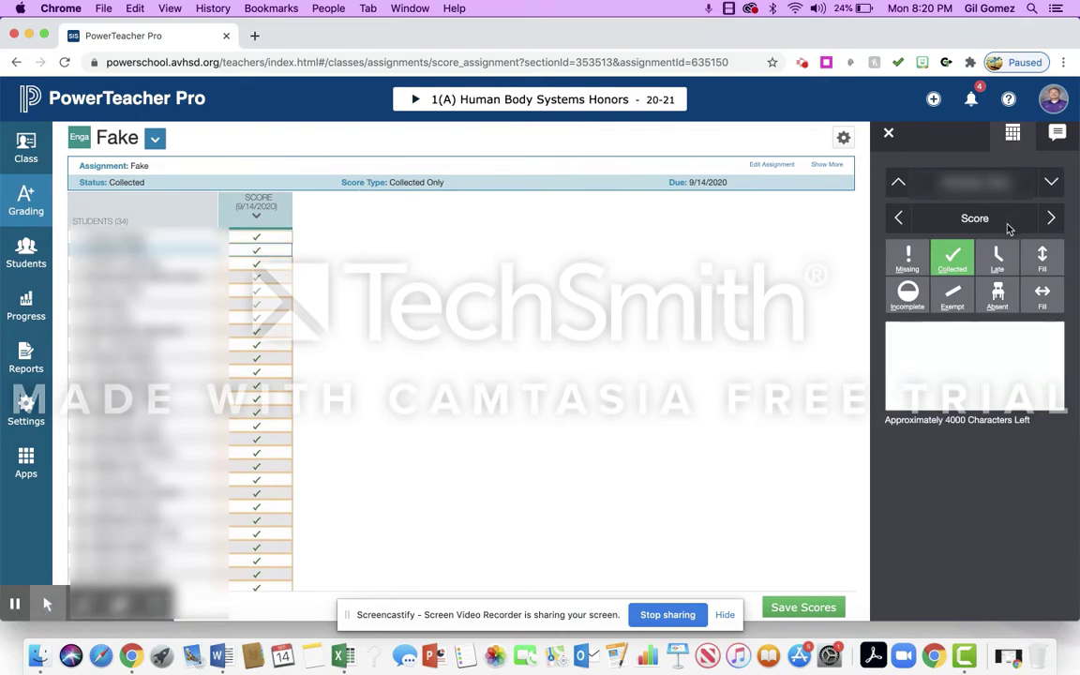
pyautogui.click(952, 257)
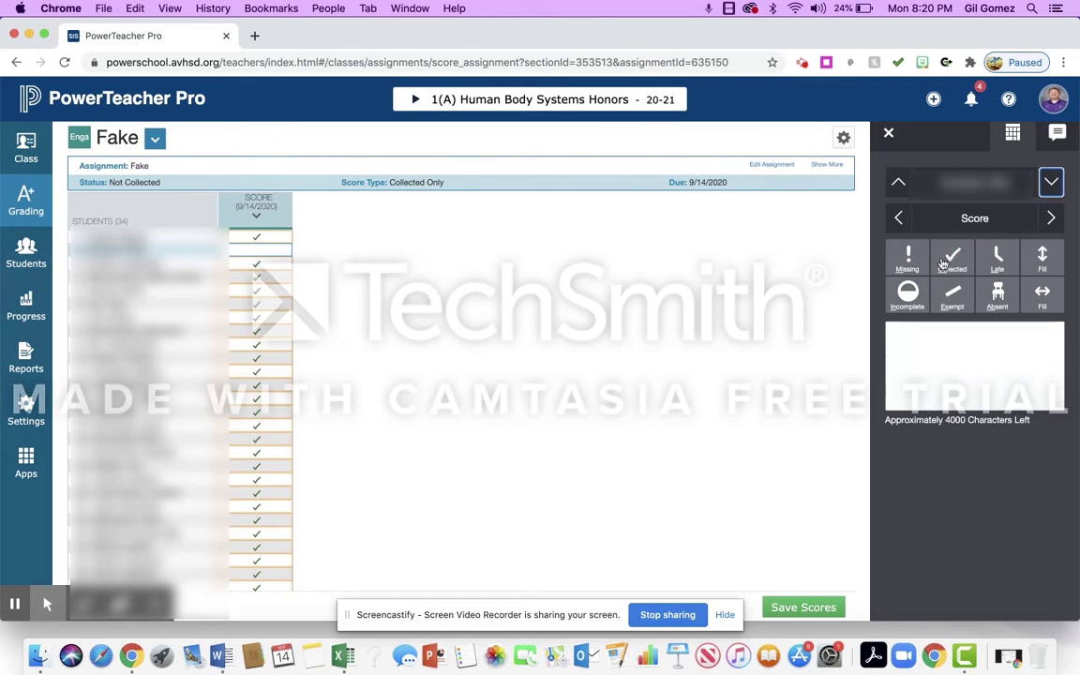
pyautogui.click(260, 350)
pyautogui.click(951, 257)
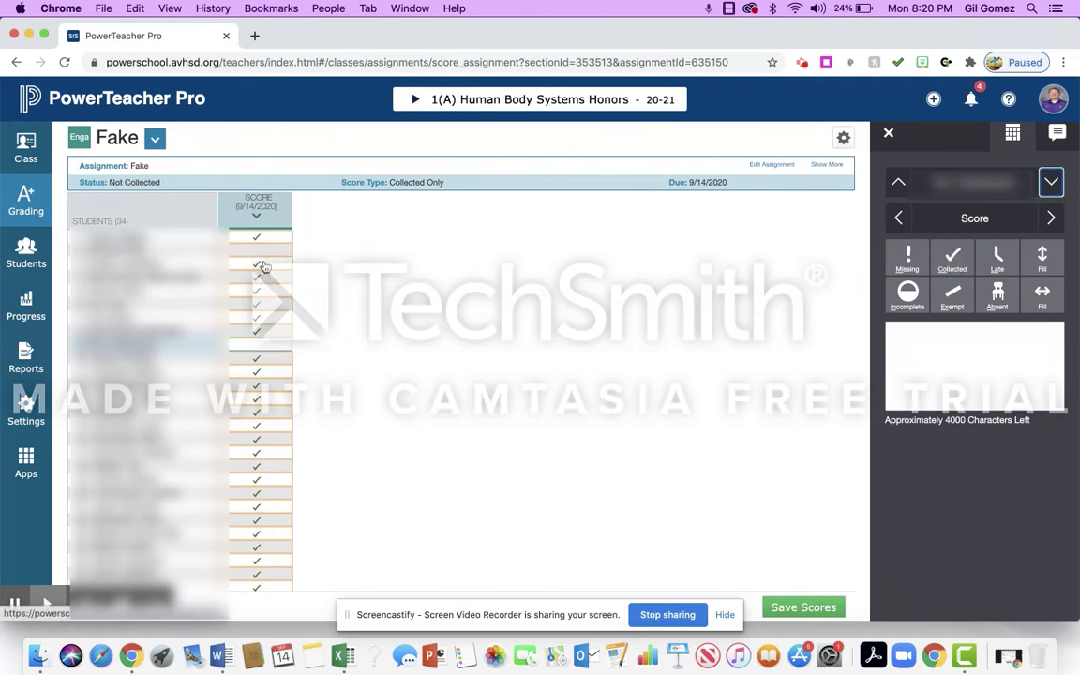
# - Remove the Collected mark from the fifteenth student in the list
pyautogui.click(253, 426)
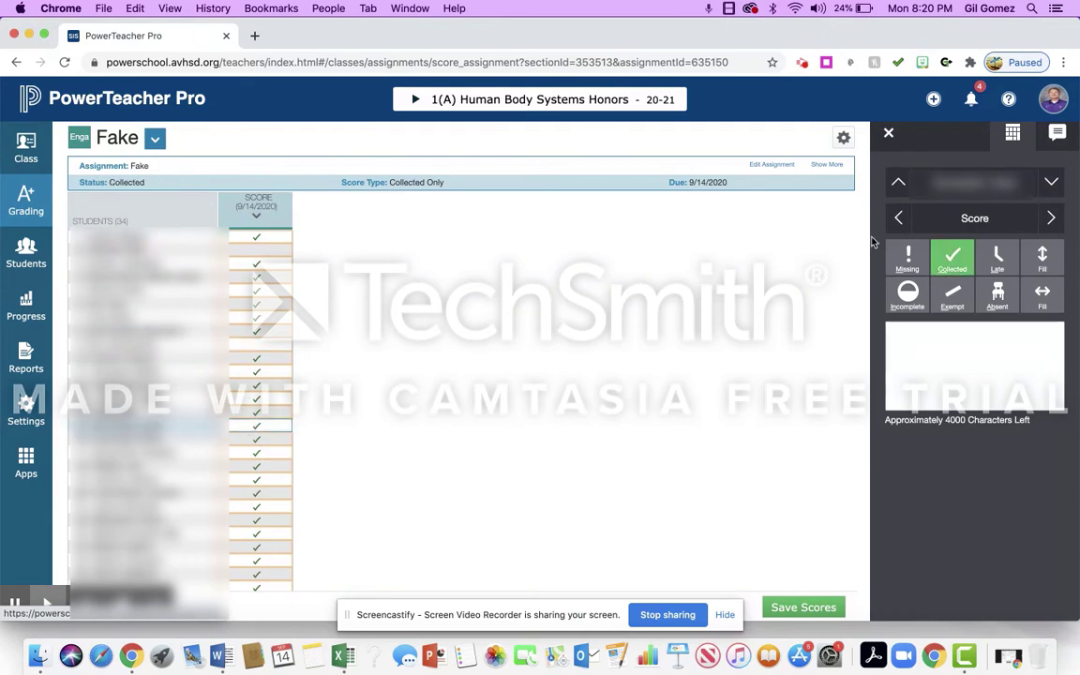
pyautogui.click(946, 267)
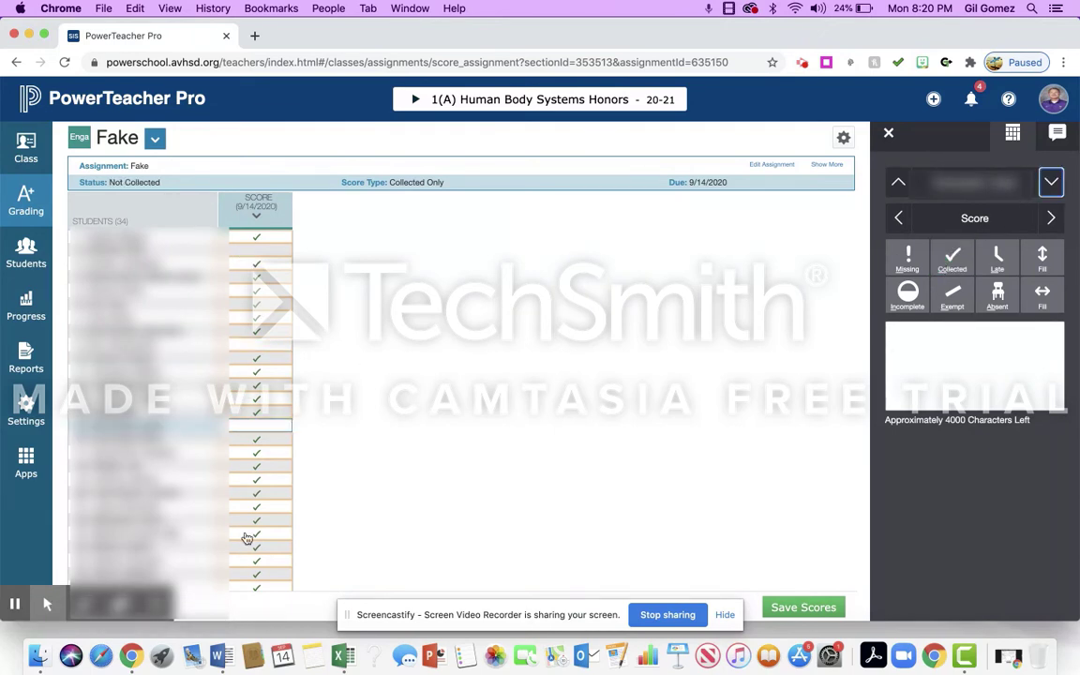
# - Open the comments for the second student's score and show the Comment Bank
pyautogui.click(263, 250)
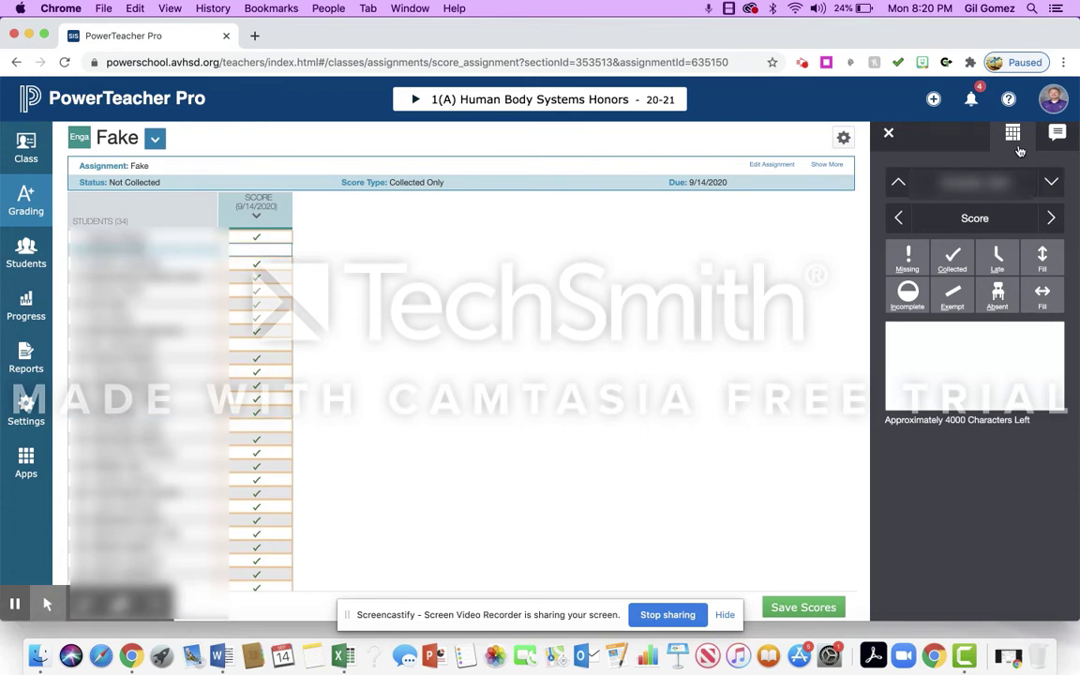
pyautogui.click(1058, 132)
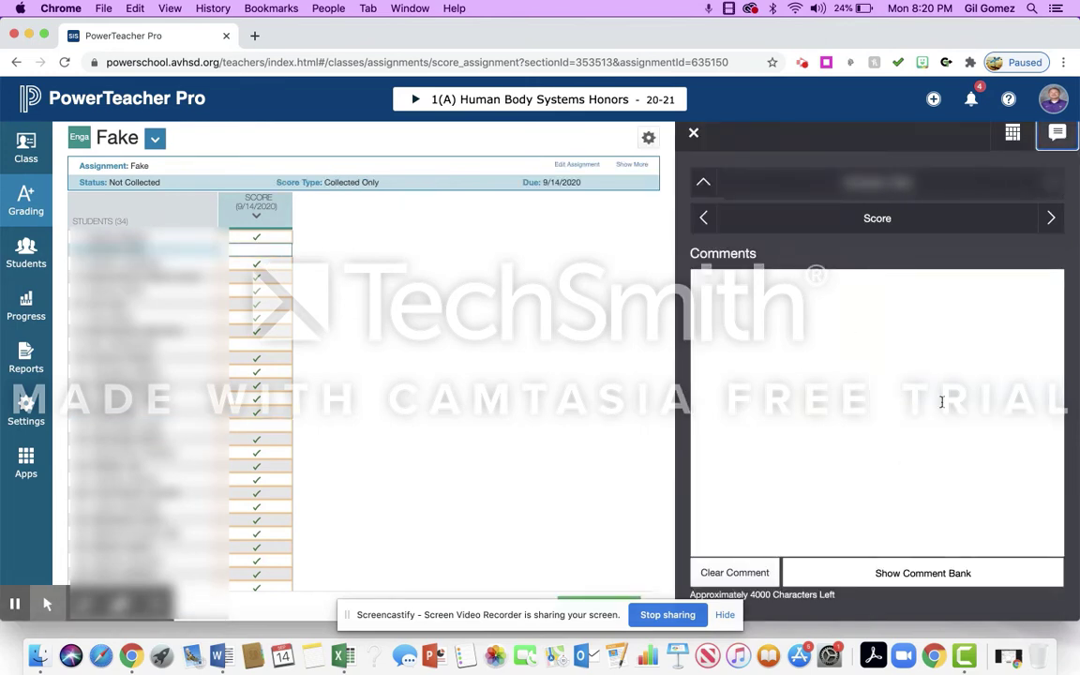
pyautogui.click(909, 575)
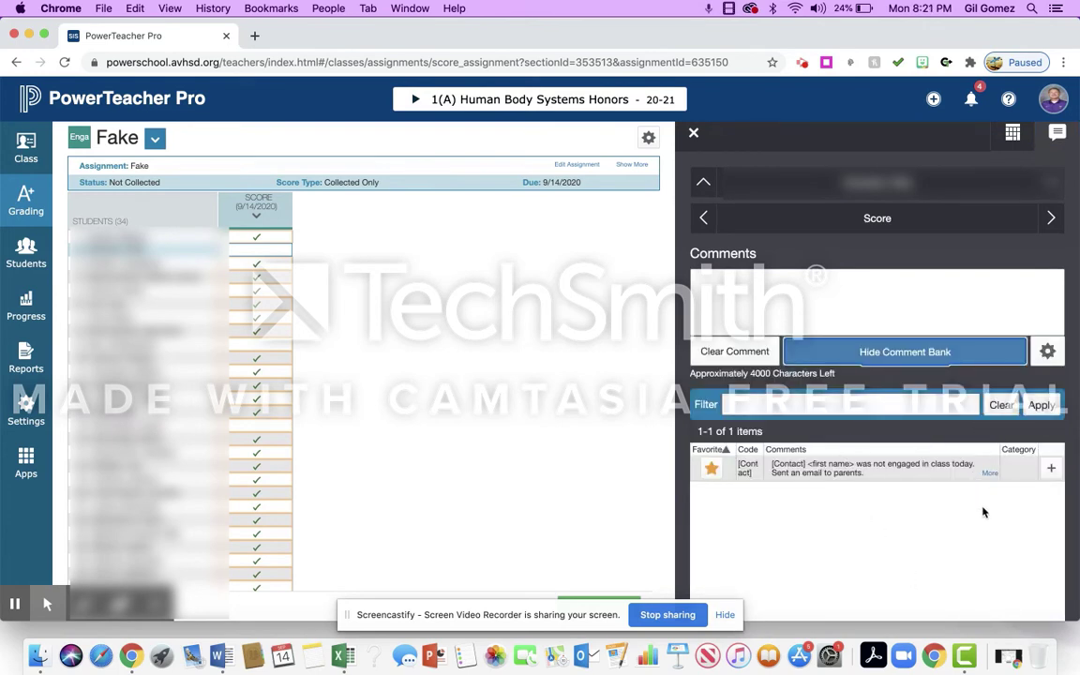
# - Switch the bank to District Comments and back to My Comments, and add the [Contact] comment to the second student's score
pyautogui.click(1047, 361)
pyautogui.click(1041, 428)
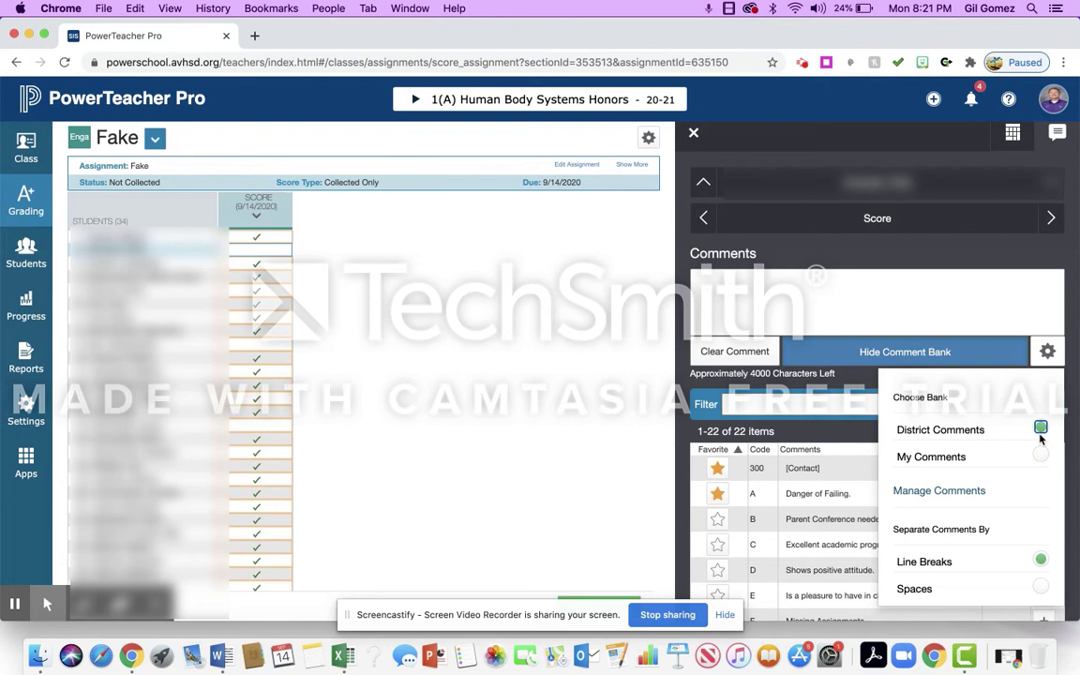
pyautogui.click(1041, 456)
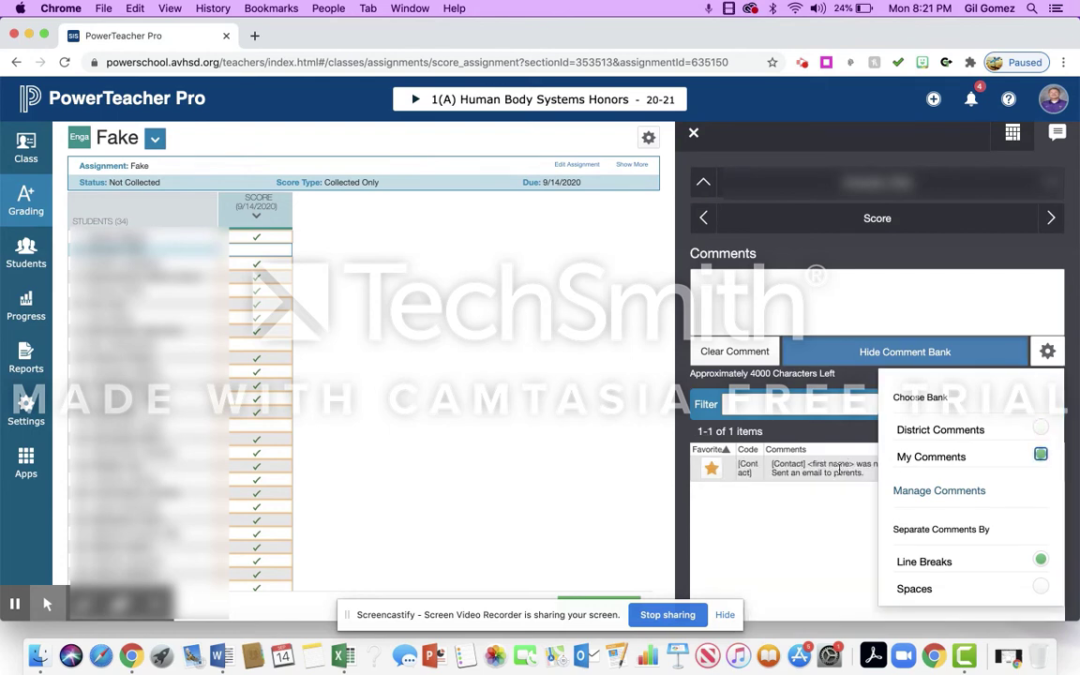
pyautogui.click(793, 483)
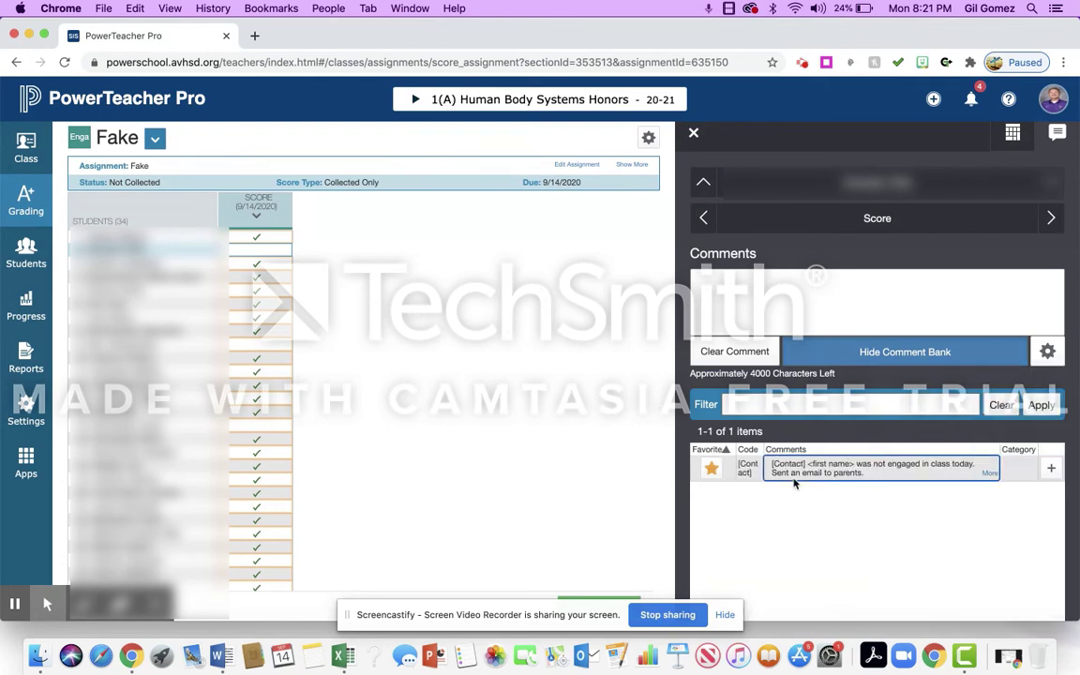
pyautogui.click(1051, 470)
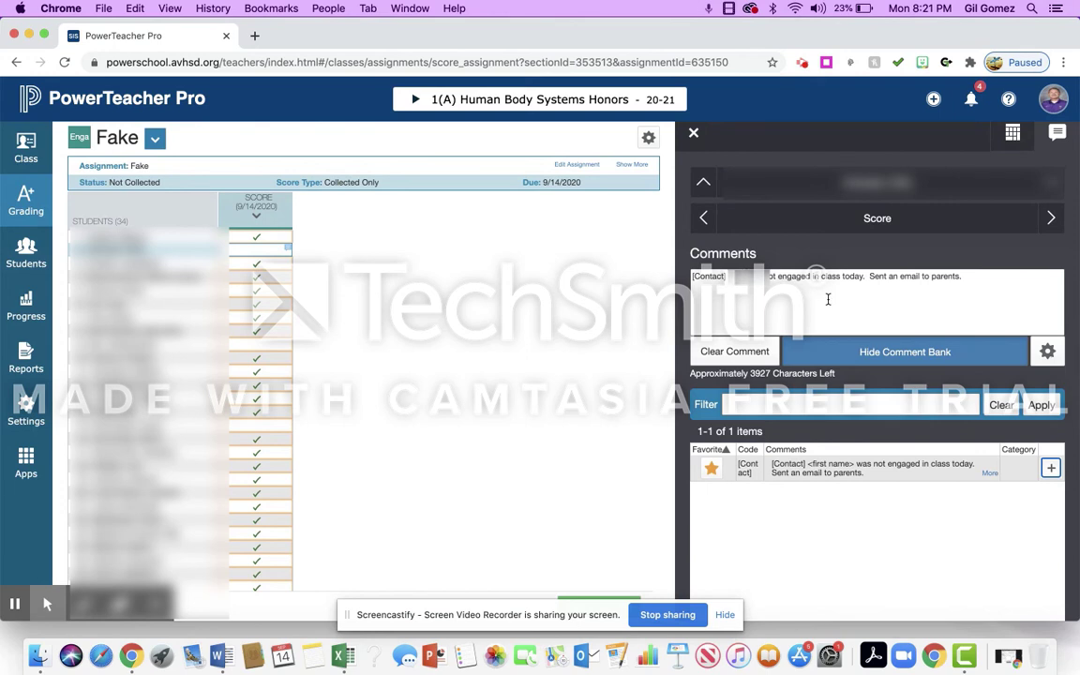
# - Add the [Contact] comment from the Comment Bank to the scores of the ninth and fifteenth students
pyautogui.click(283, 347)
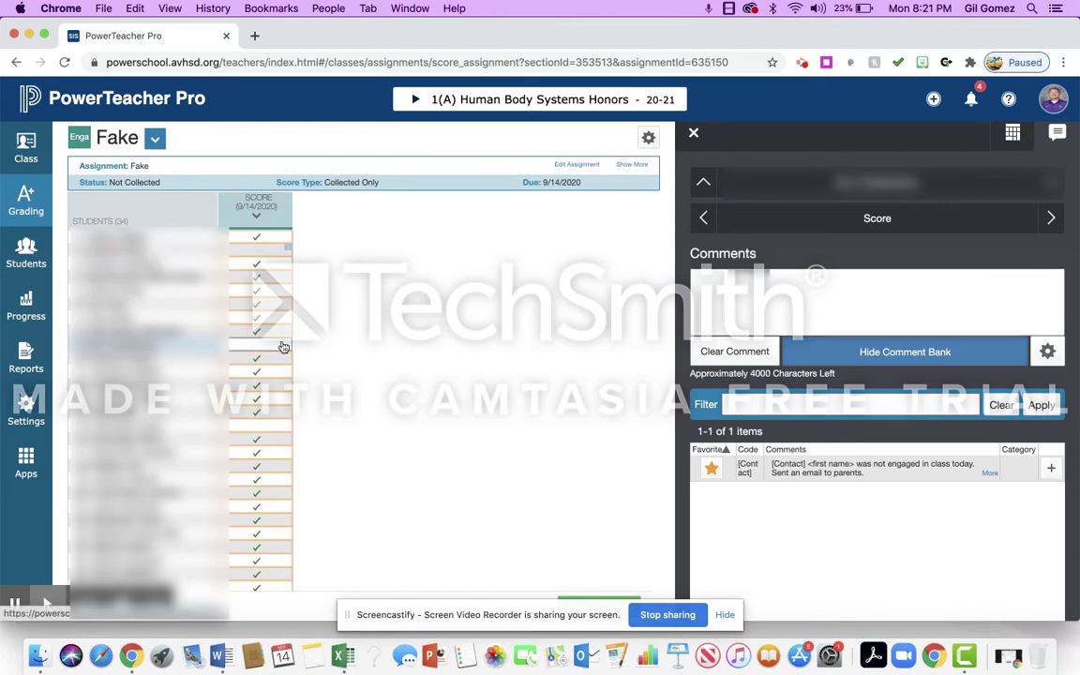
pyautogui.scroll(-1, 283, 347)
pyautogui.click(272, 403)
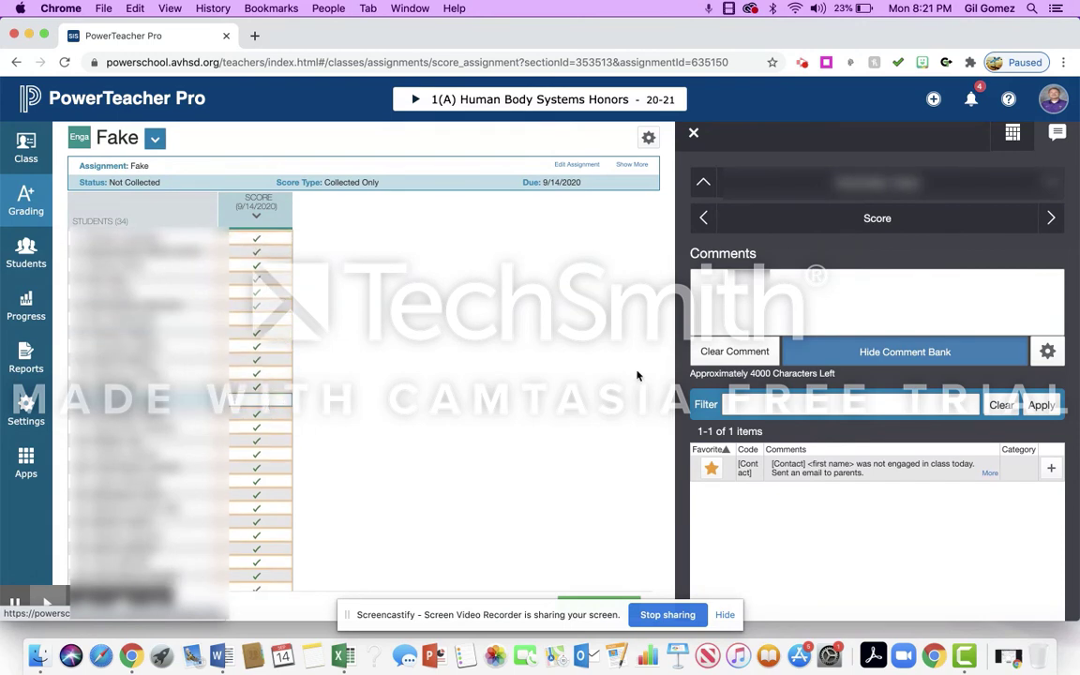
pyautogui.click(259, 319)
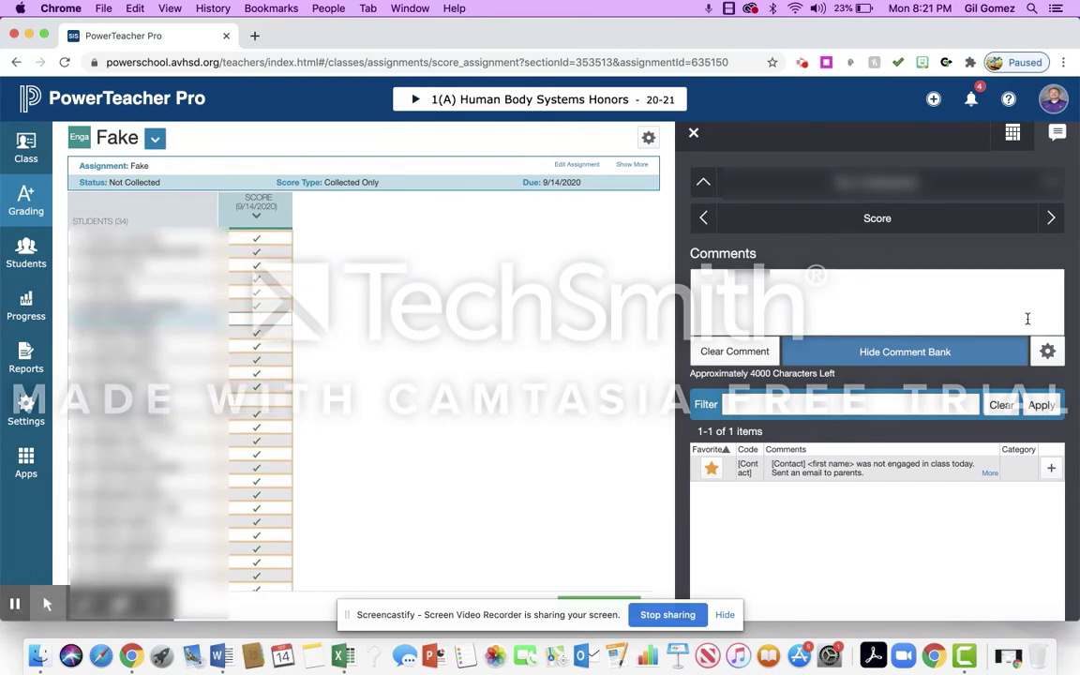
pyautogui.click(1051, 468)
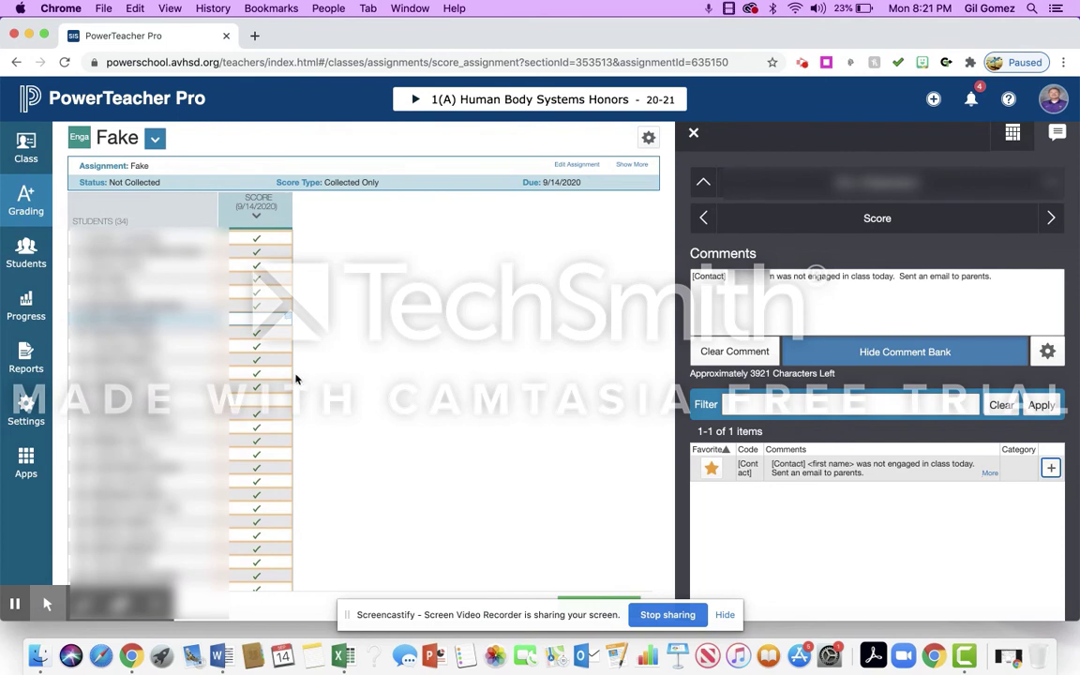
pyautogui.click(279, 406)
pyautogui.click(1052, 468)
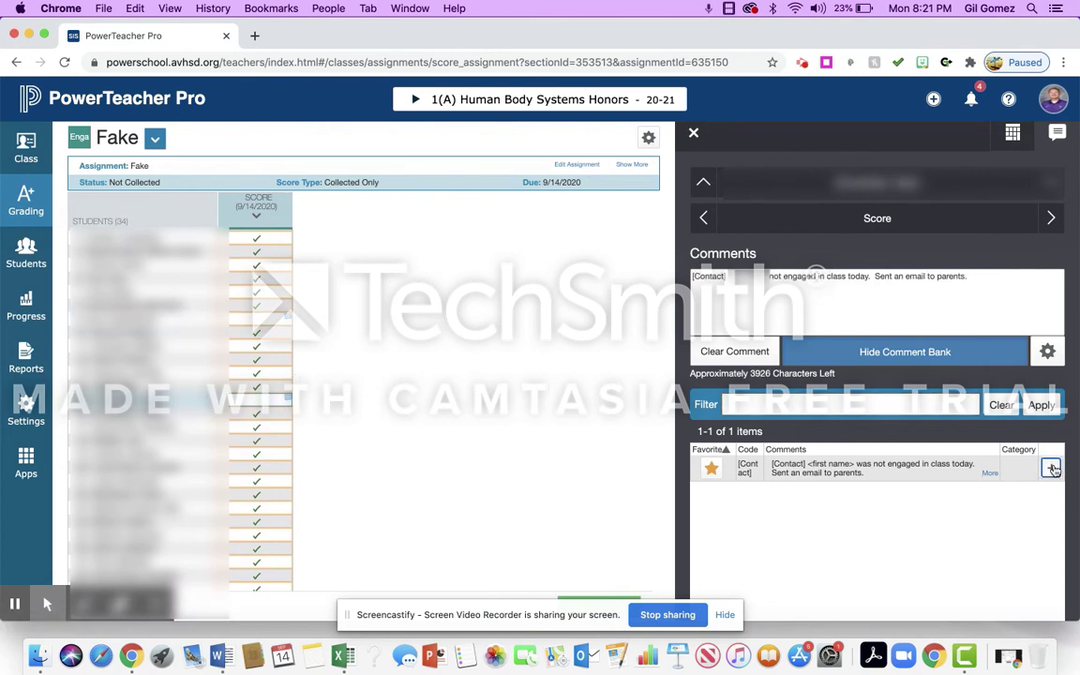